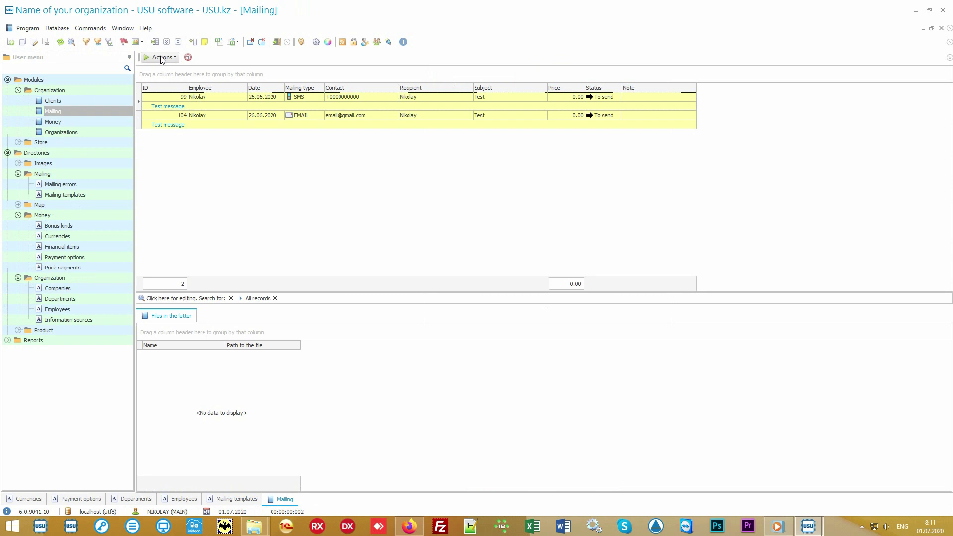
Open the Run mailing window, review its e-mail, SMS, voice call and Viber options, and exit without sending.
click(162, 57)
click(183, 70)
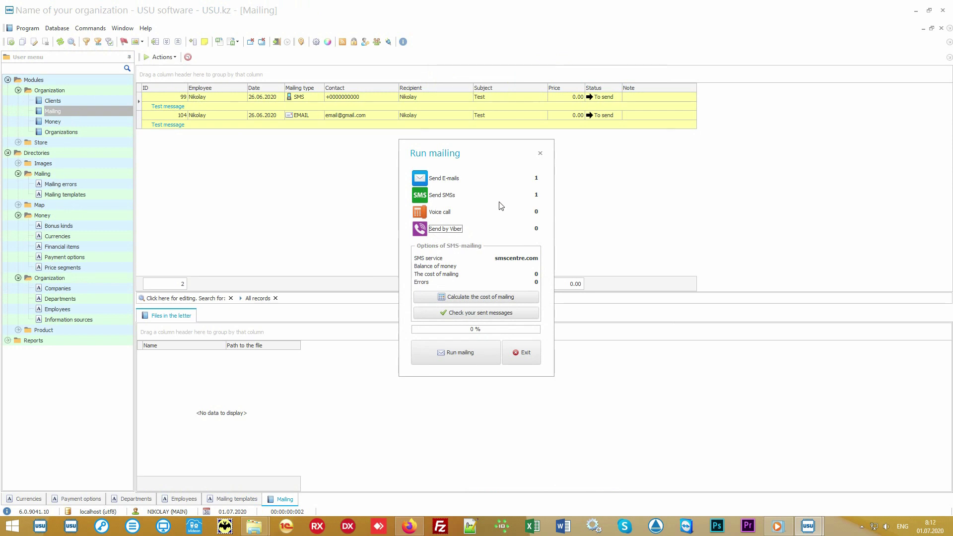
click(443, 214)
click(529, 350)
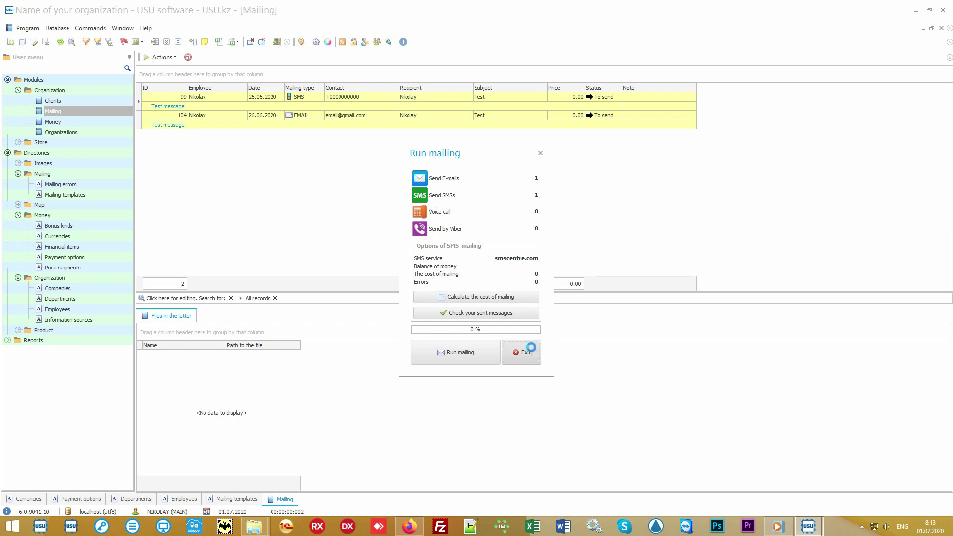
Inspect the SMS and EMAIL records in the mailing list.
click(389, 96)
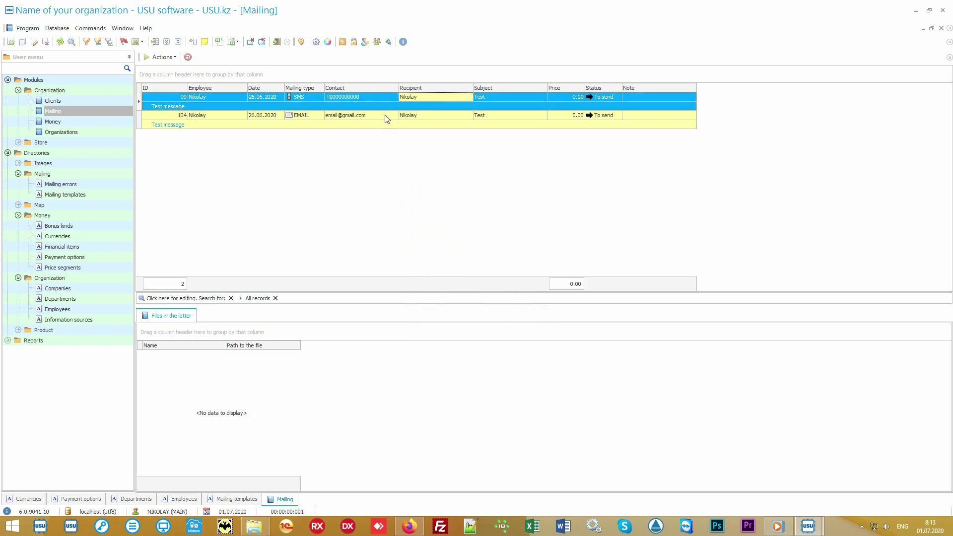
click(392, 117)
click(448, 115)
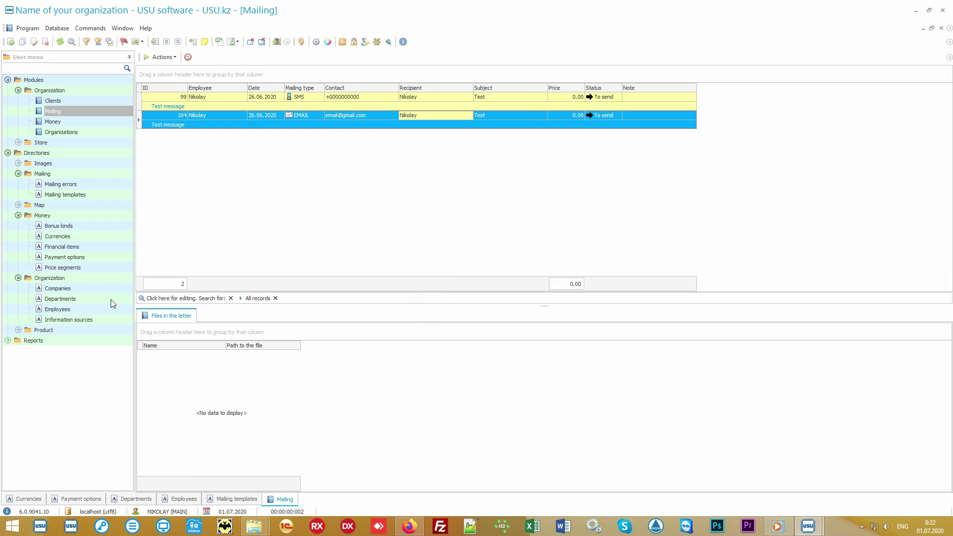
Open the Product names directory and select the "Some product" record.
double_click(76, 330)
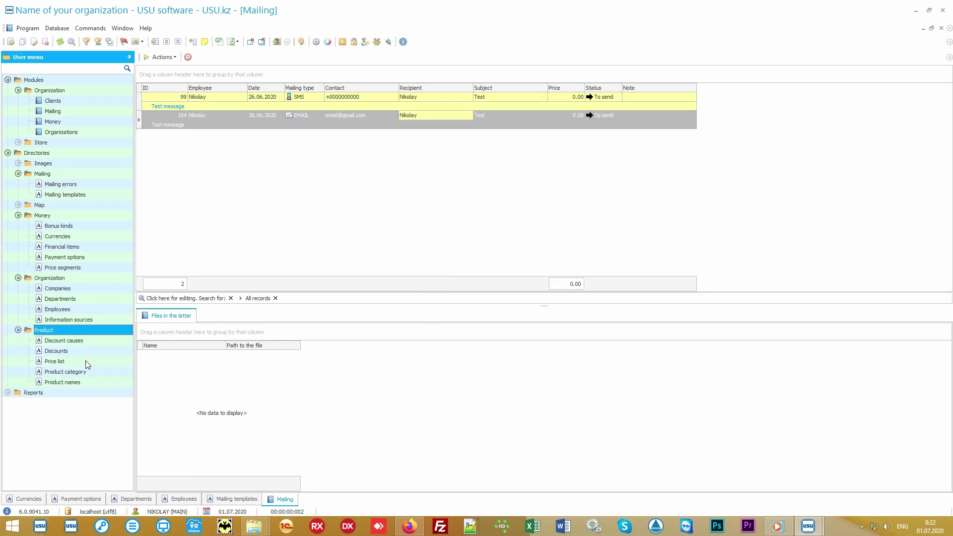
double_click(96, 382)
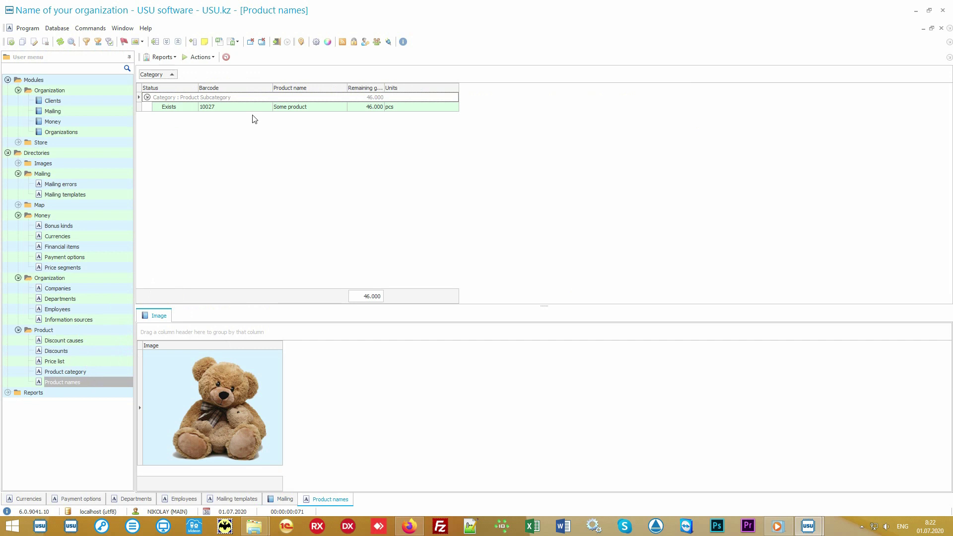
click(255, 108)
click(328, 109)
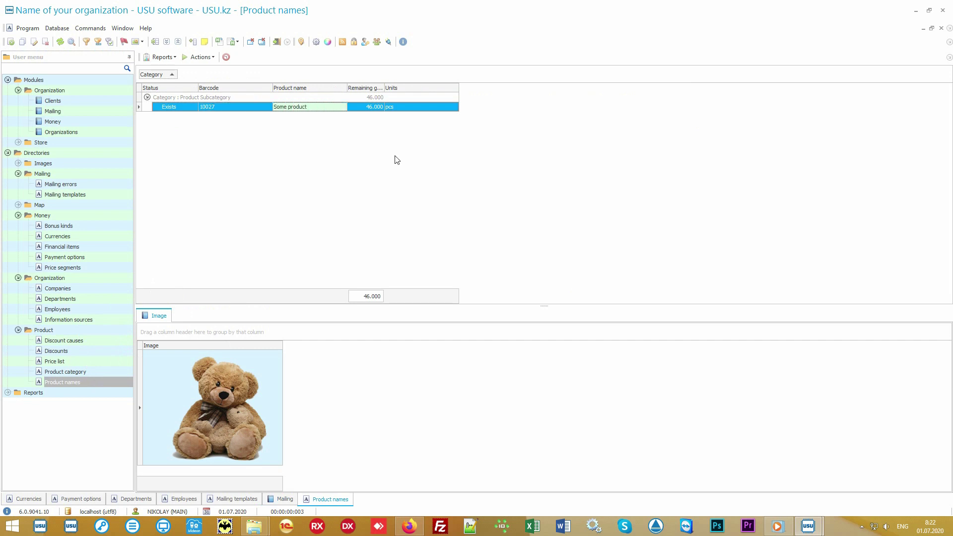
Open the data import wizard for Product names, review the supported file formats, and quit without importing.
right_click(371, 141)
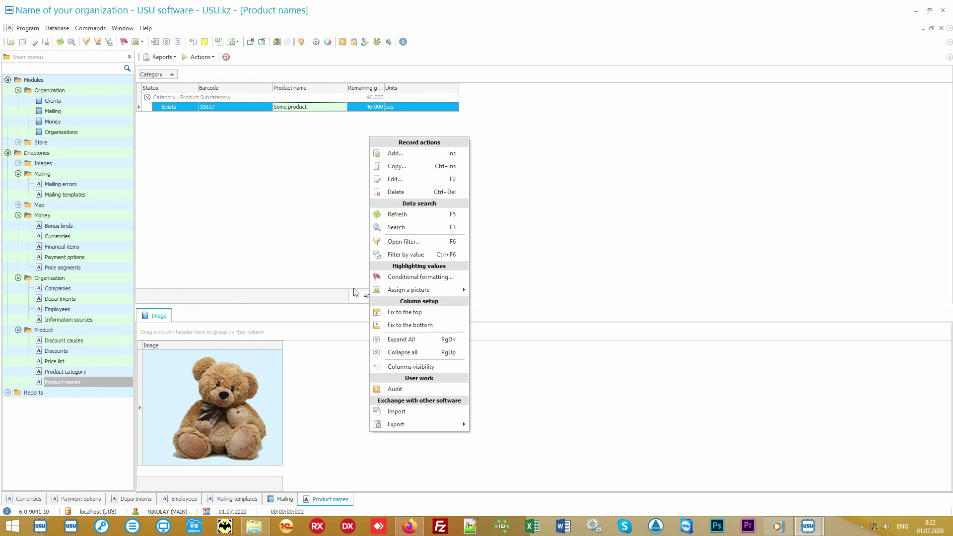
click(428, 415)
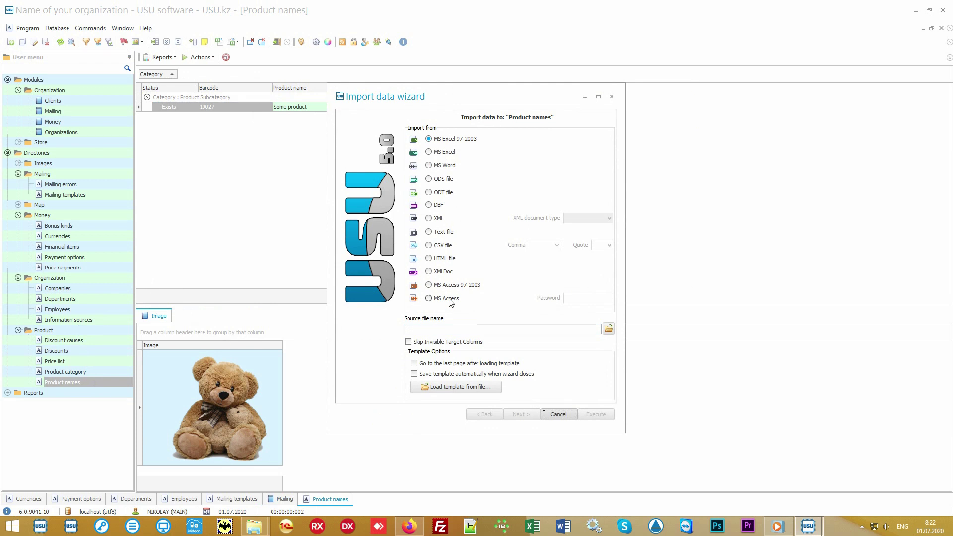
click(561, 417)
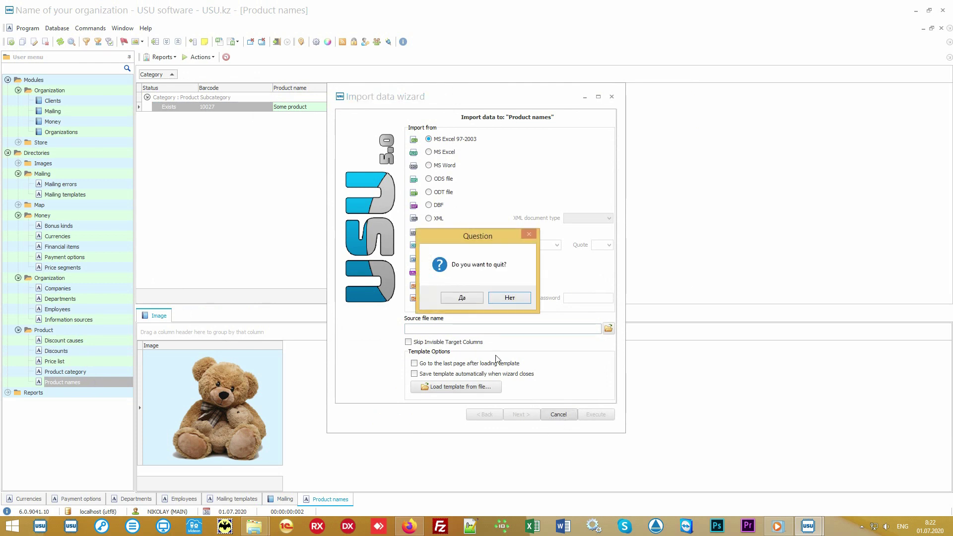
click(472, 301)
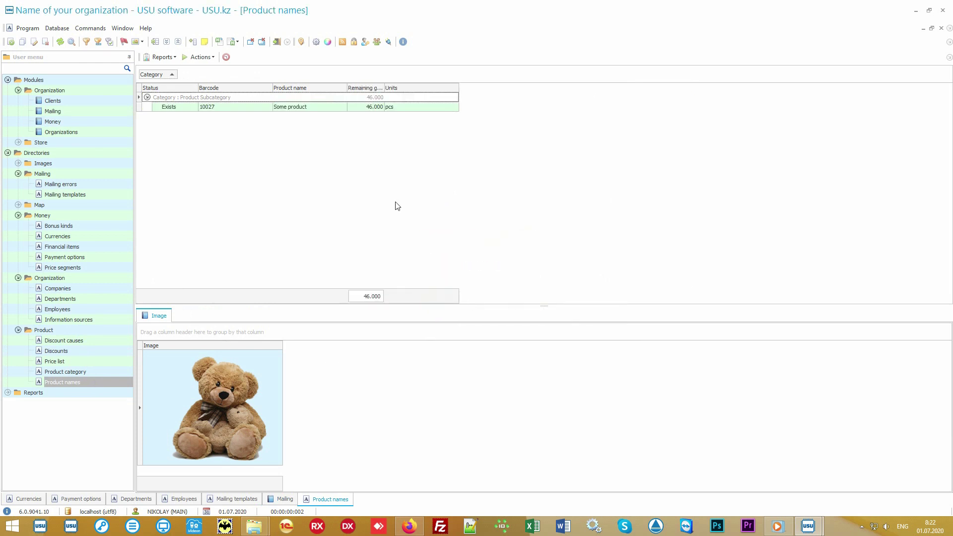
Open the Product names.xlsx workbook in Excel and examine its columns from Product Category to Selling price.
click(916, 10)
double_click(471, 278)
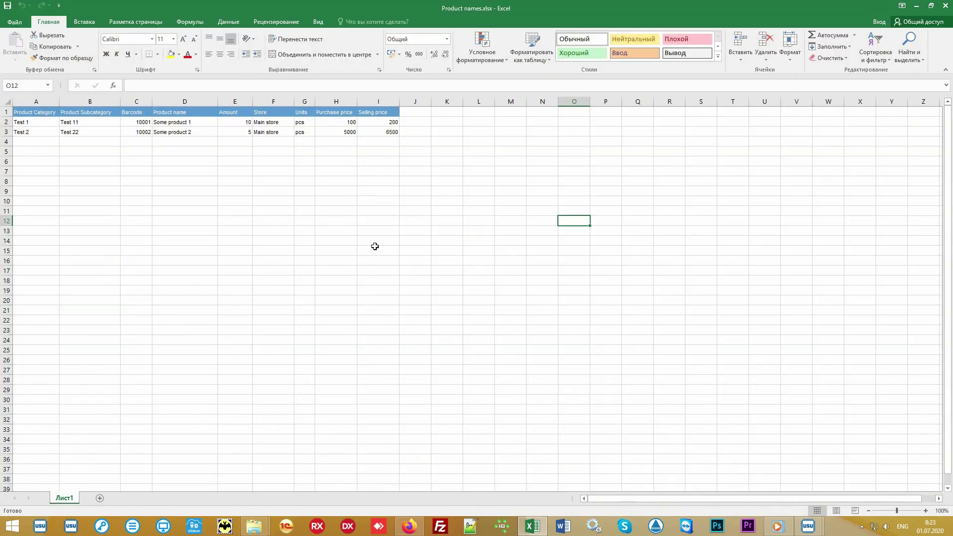
drag(374, 132, 33, 113)
click(35, 102)
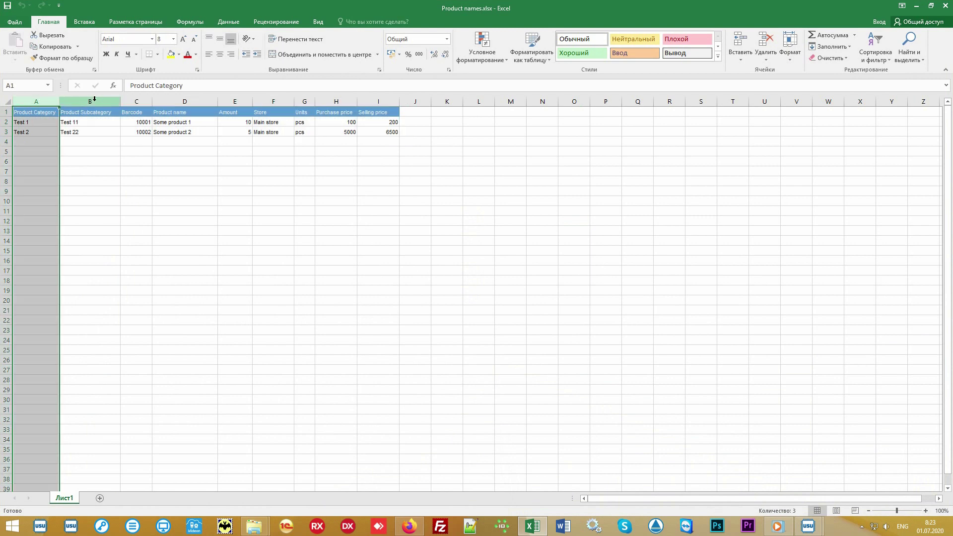
click(95, 98)
click(136, 100)
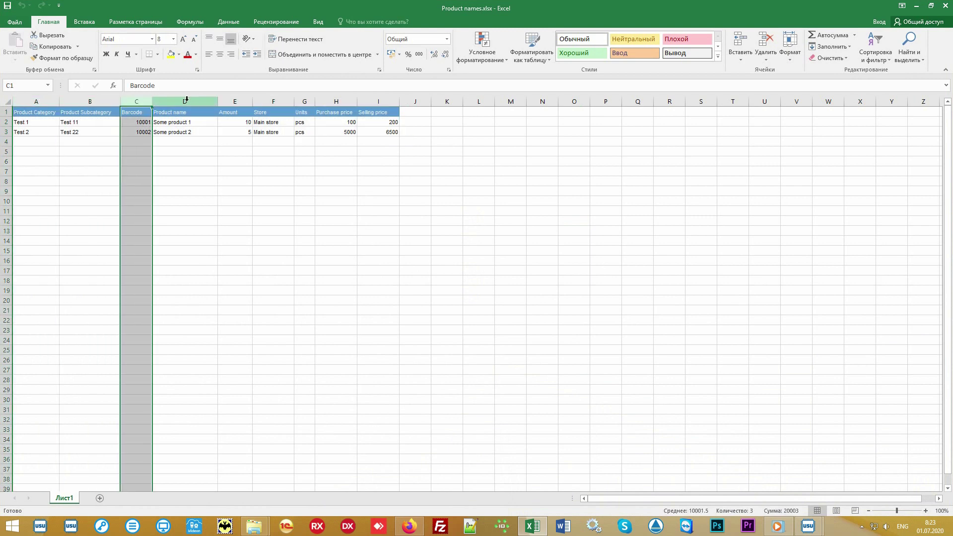
drag(186, 99, 397, 102)
click(446, 201)
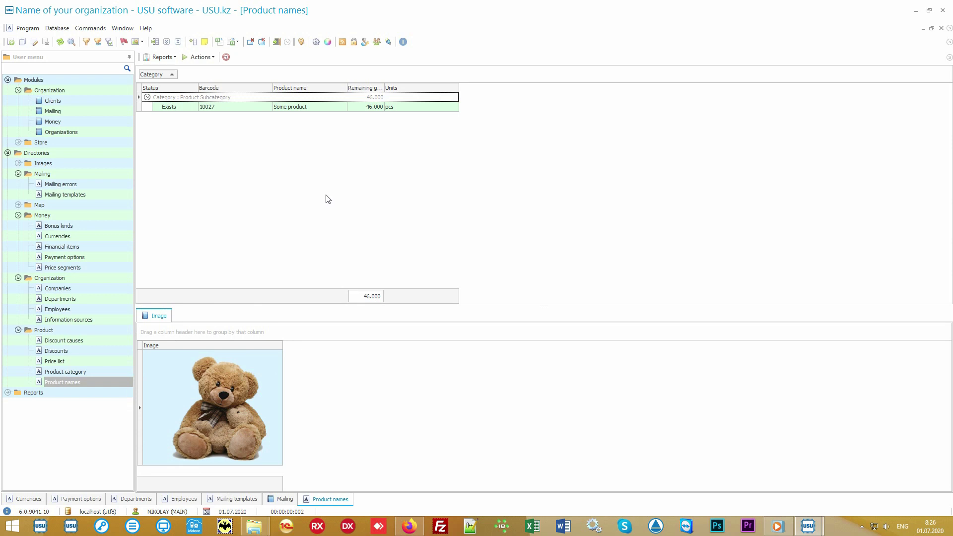
Open the store's Product module in USU and select the Main store receipt and its "Some product" line.
click(84, 143)
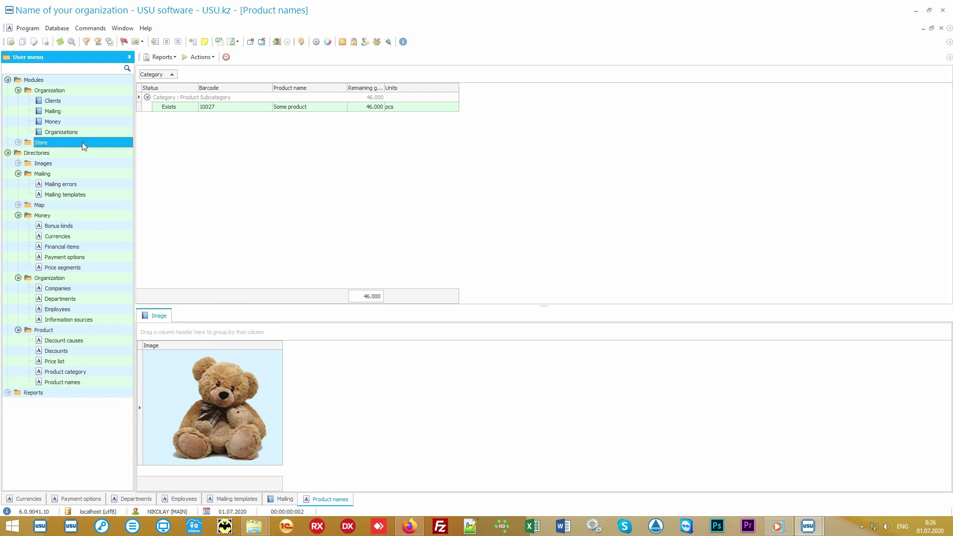
double_click(82, 142)
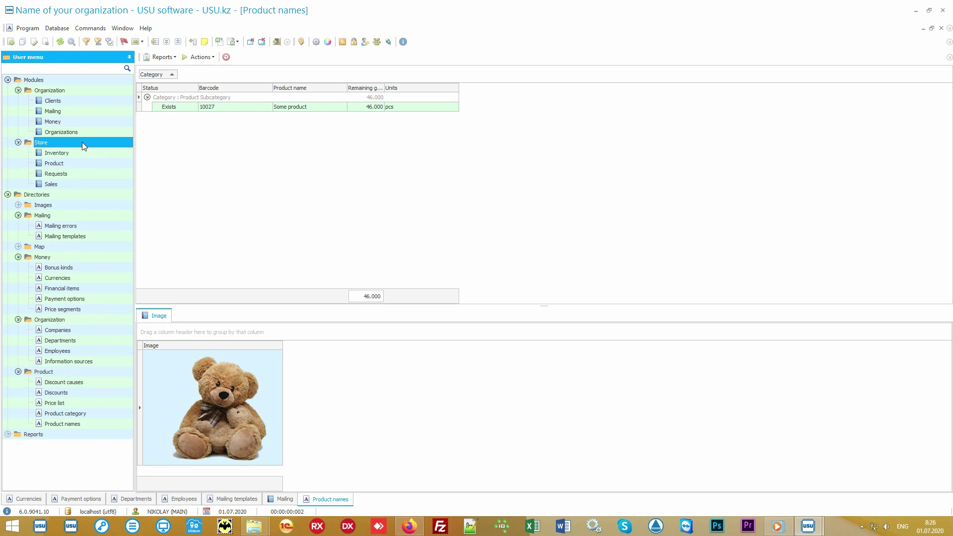
double_click(91, 163)
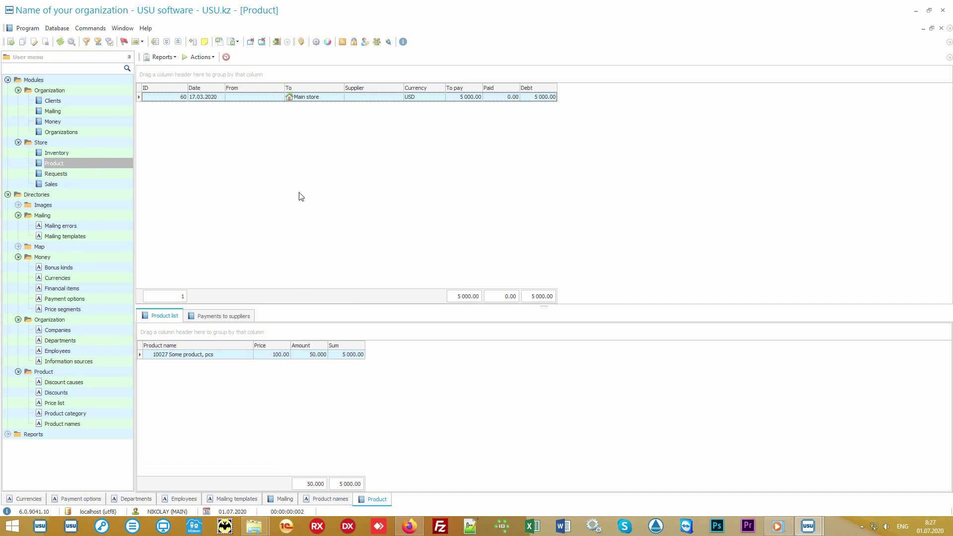
click(329, 101)
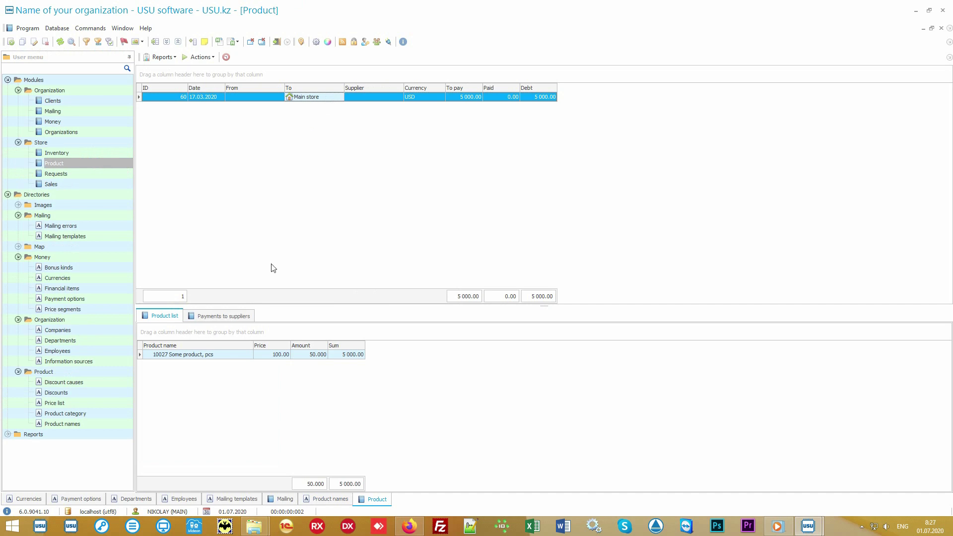
click(224, 354)
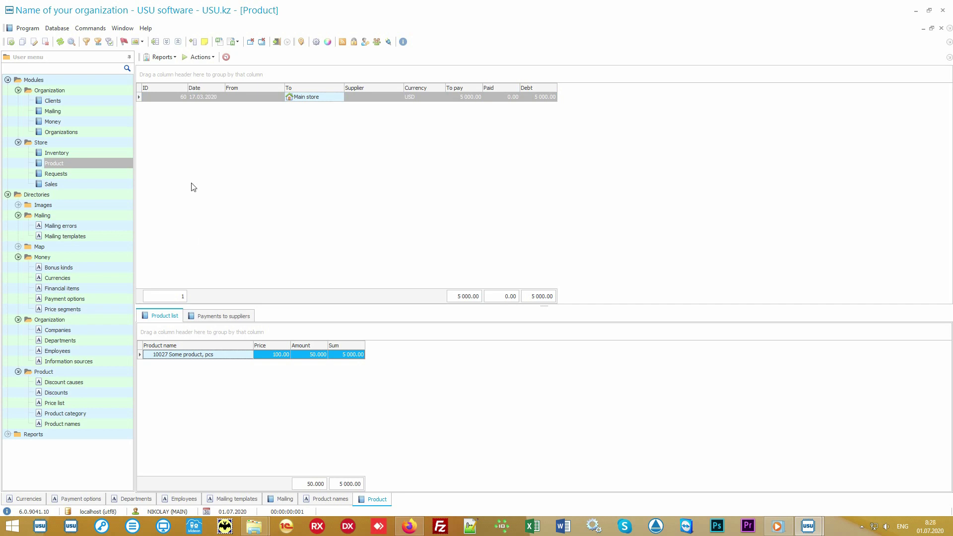
Generate the Label set report for the selected receipt, view the barcode labels, and close the report.
click(171, 58)
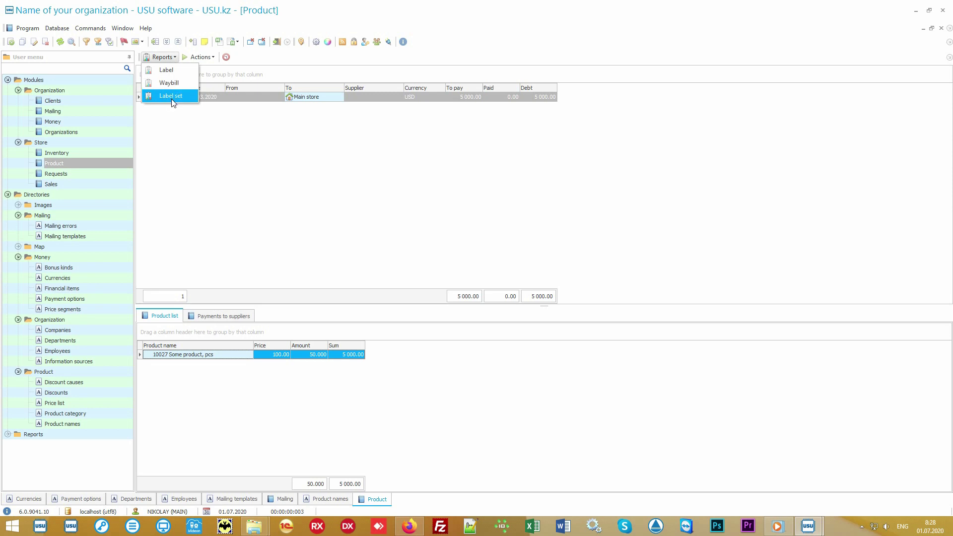
click(187, 98)
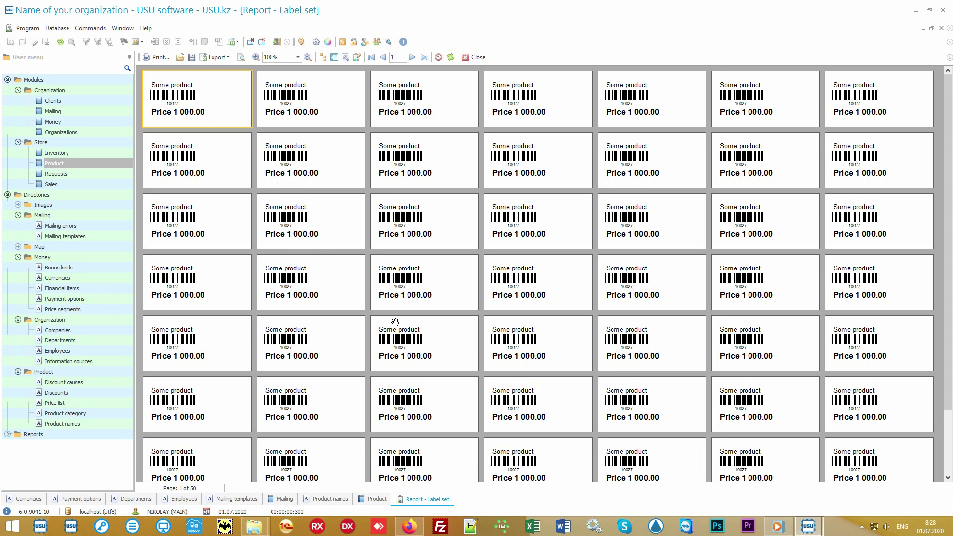
click(478, 58)
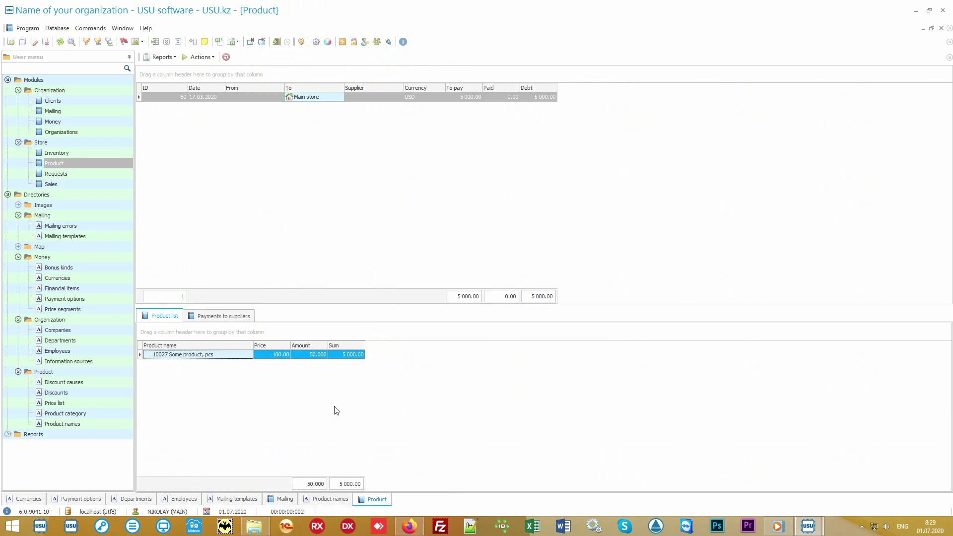
Generate the Records report for "Some product" in Product names, inspect it enlarged, and close it.
click(97, 427)
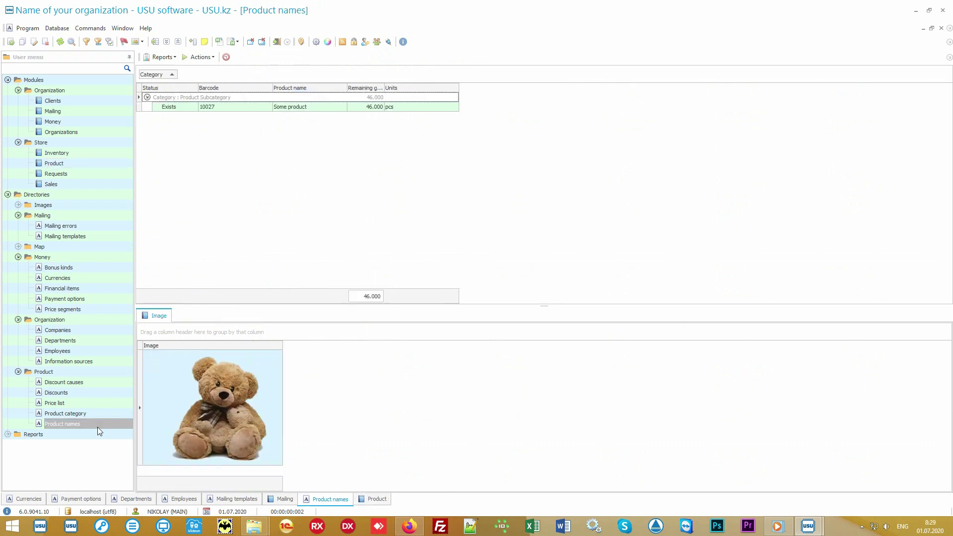
click(305, 107)
click(161, 57)
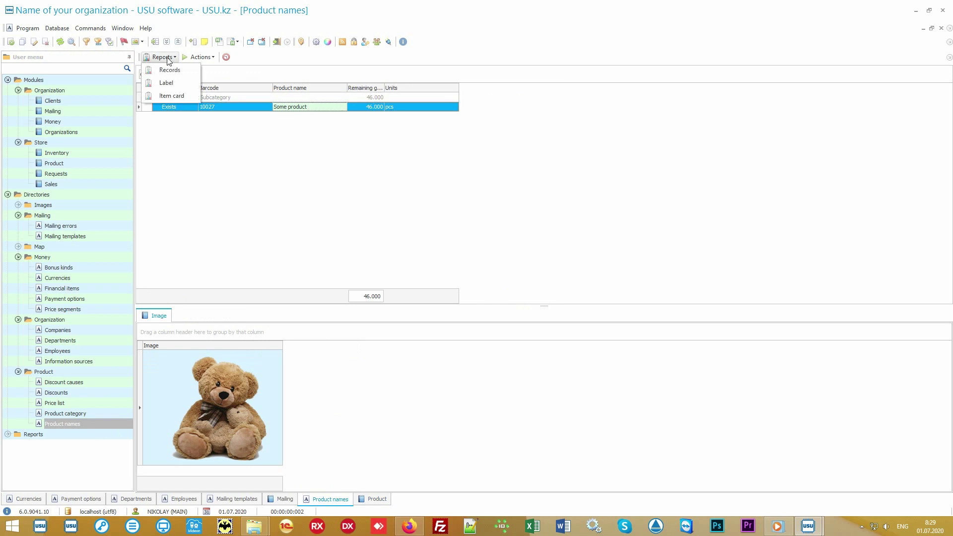
click(186, 70)
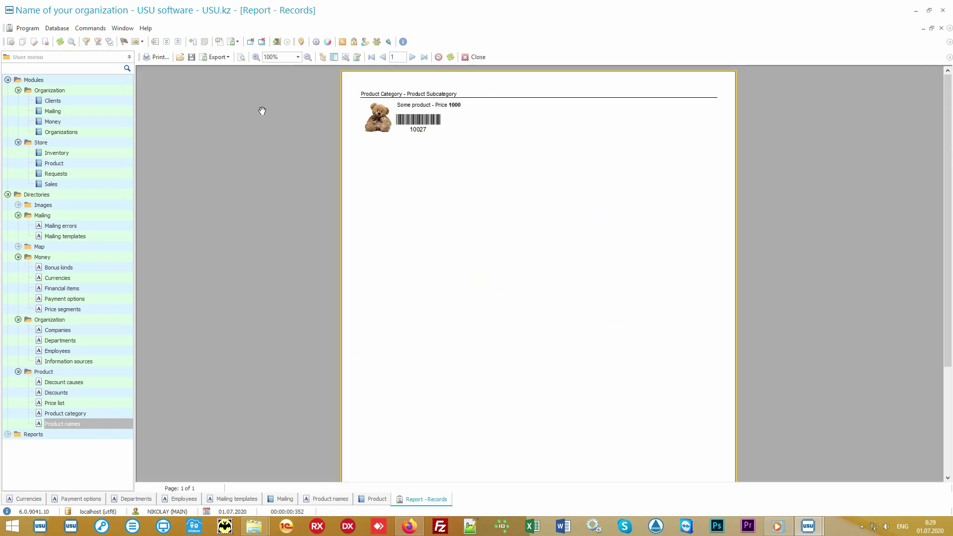
scroll(460, 194, up, 2)
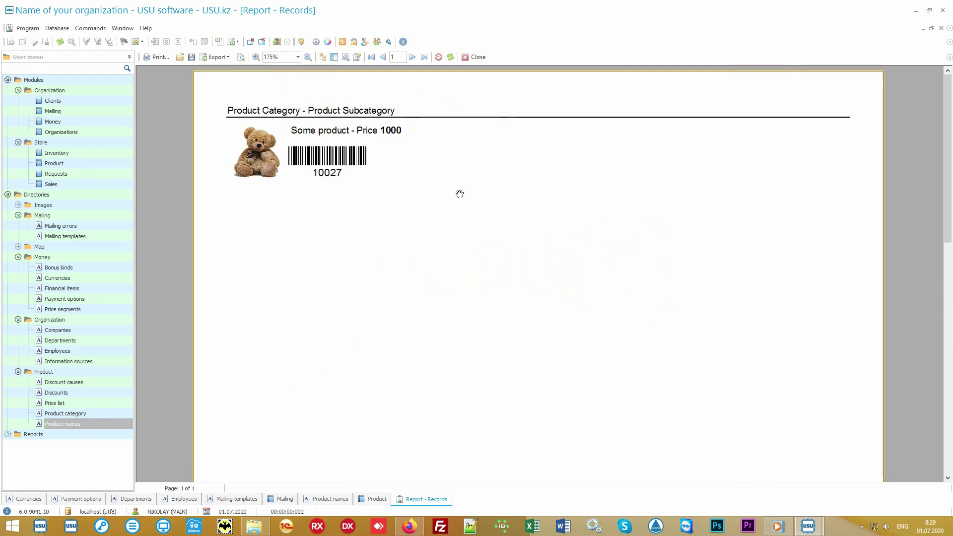
click(472, 57)
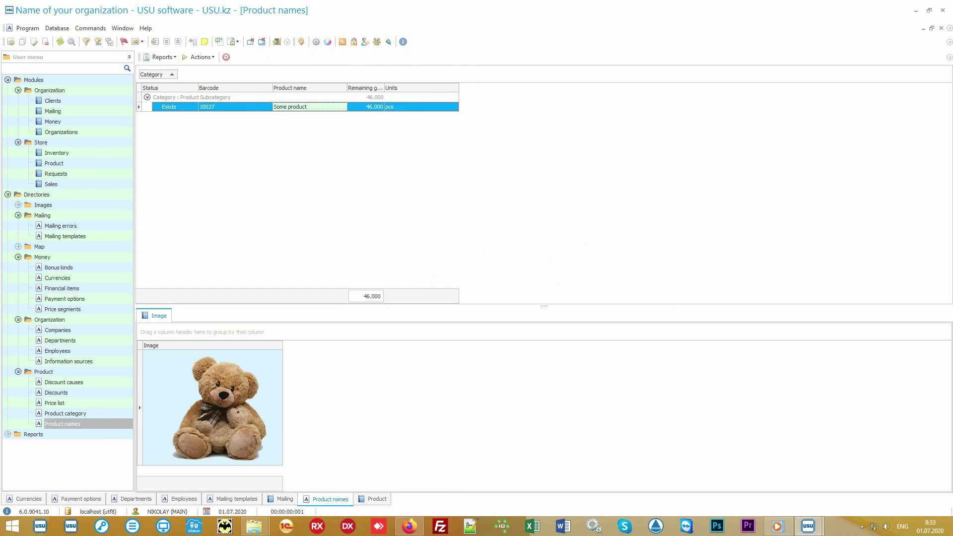
Return to the store's Product module and inspect the Main store receipt and the transfer from Main store to Branch 1.
click(112, 165)
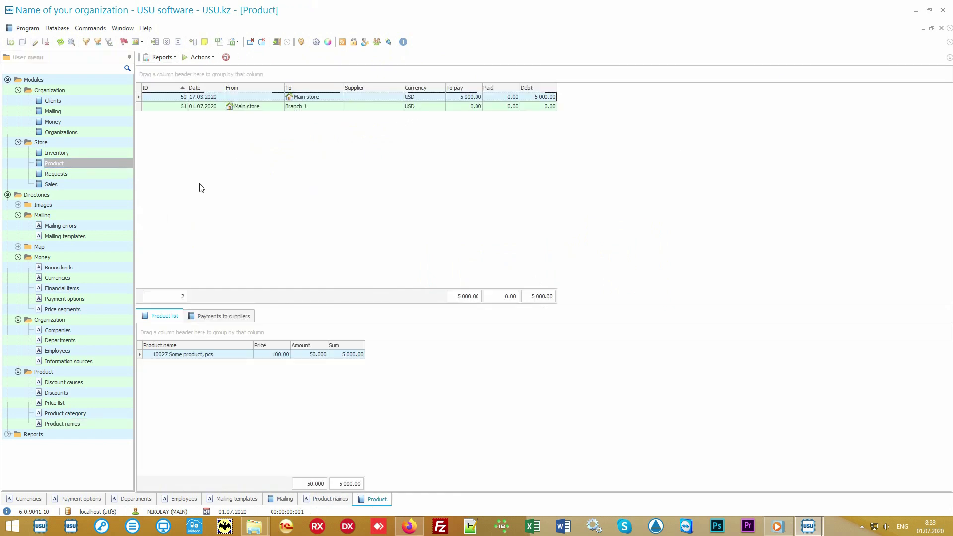
click(327, 99)
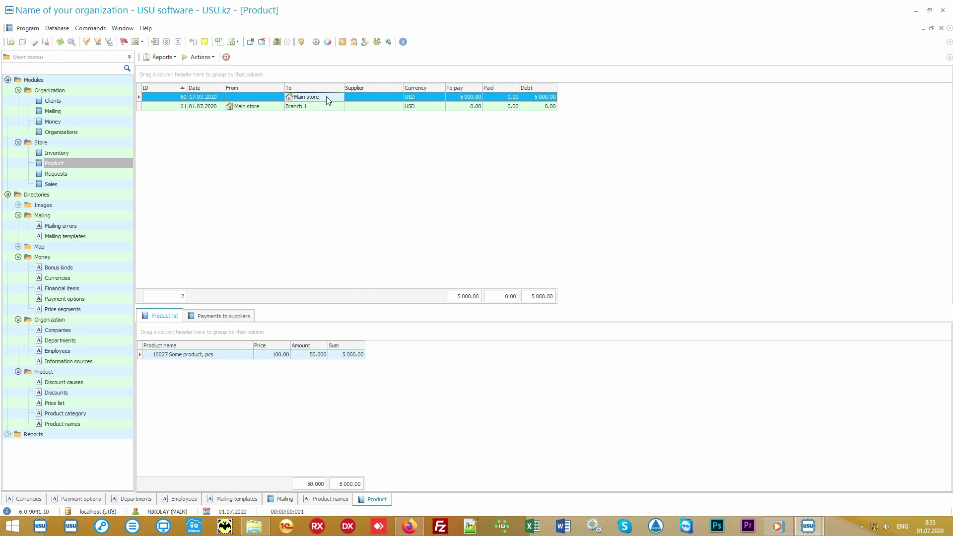
click(266, 110)
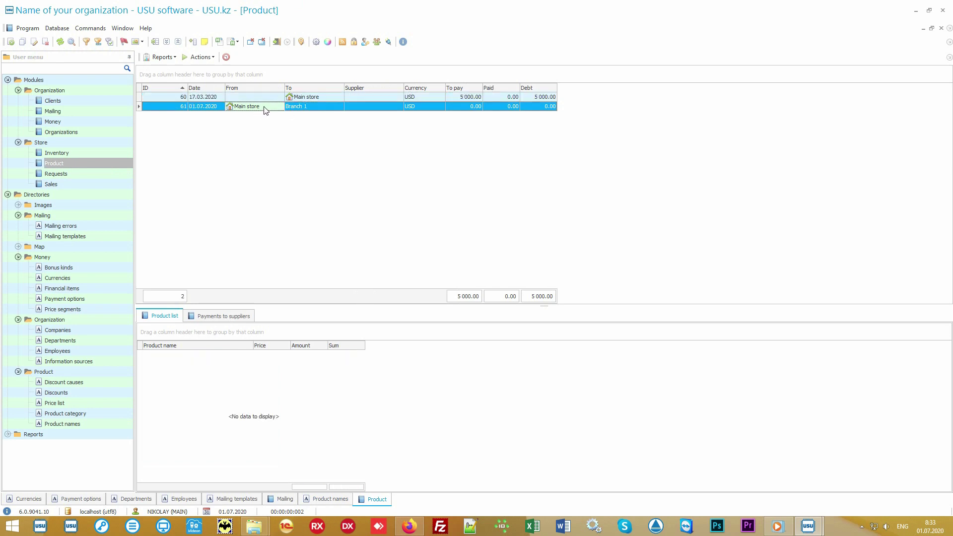
click(314, 108)
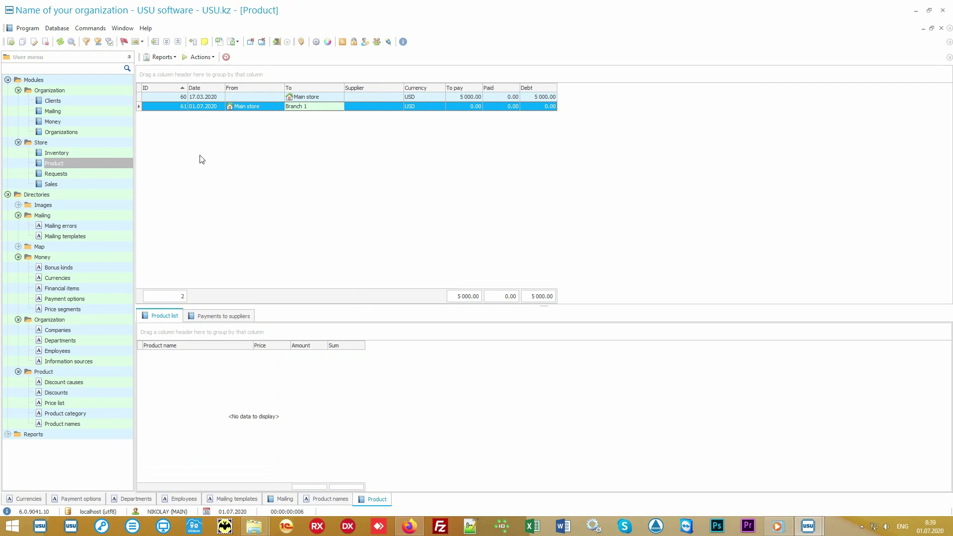
Open the Sales module and search for sales dated from 01.07.2020.
click(94, 184)
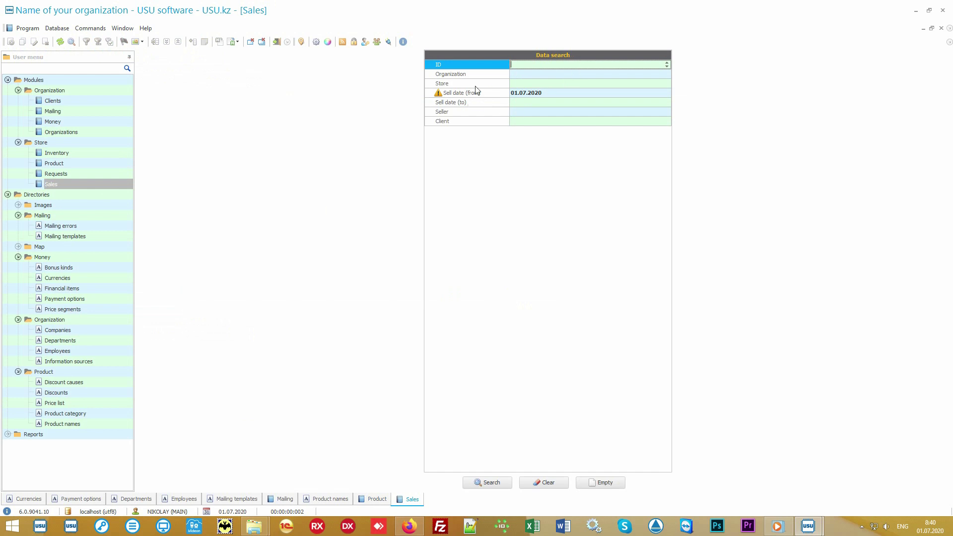
mouse_move(481, 67)
mouse_down()
mouse_move(477, 124)
mouse_move(477, 63)
mouse_up()
click(493, 484)
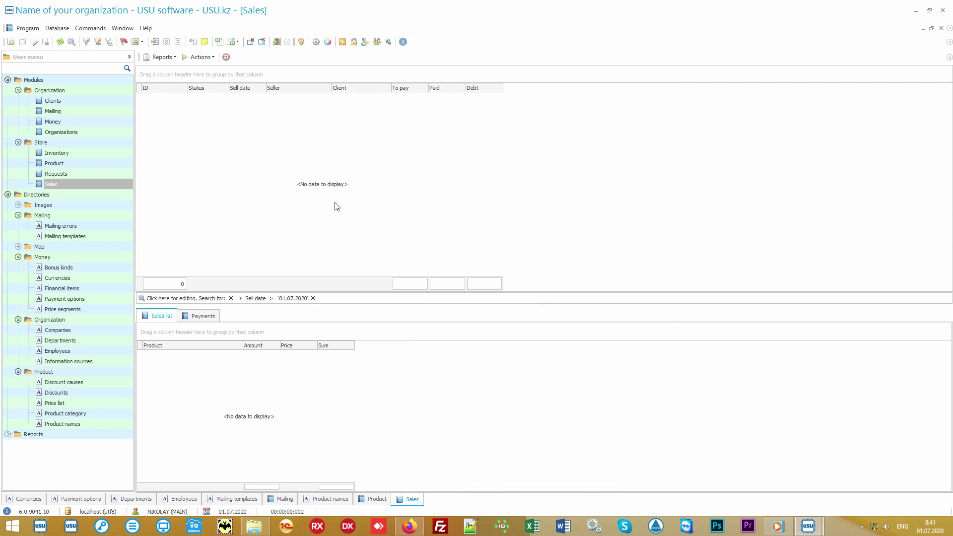
Start a new sale and choose the client by entering the client's card number.
click(201, 58)
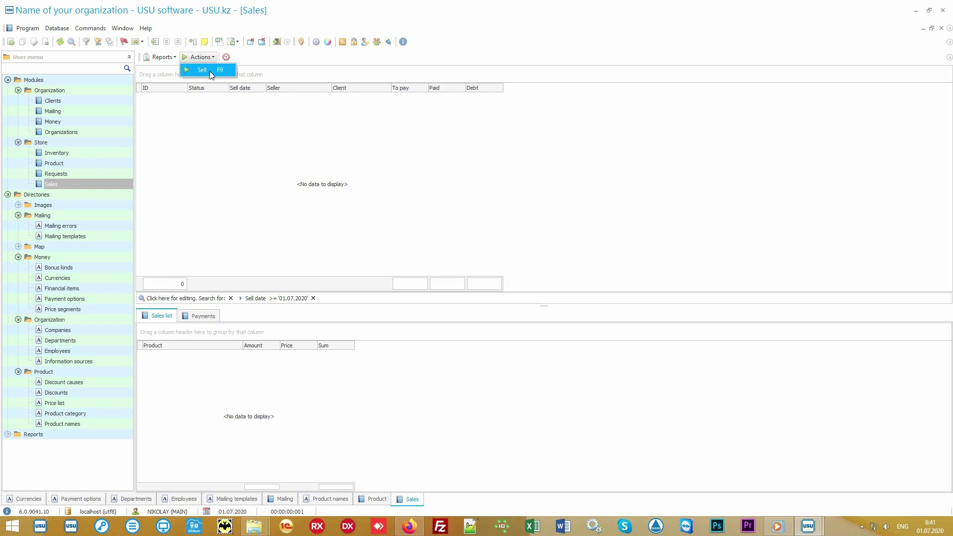
click(209, 71)
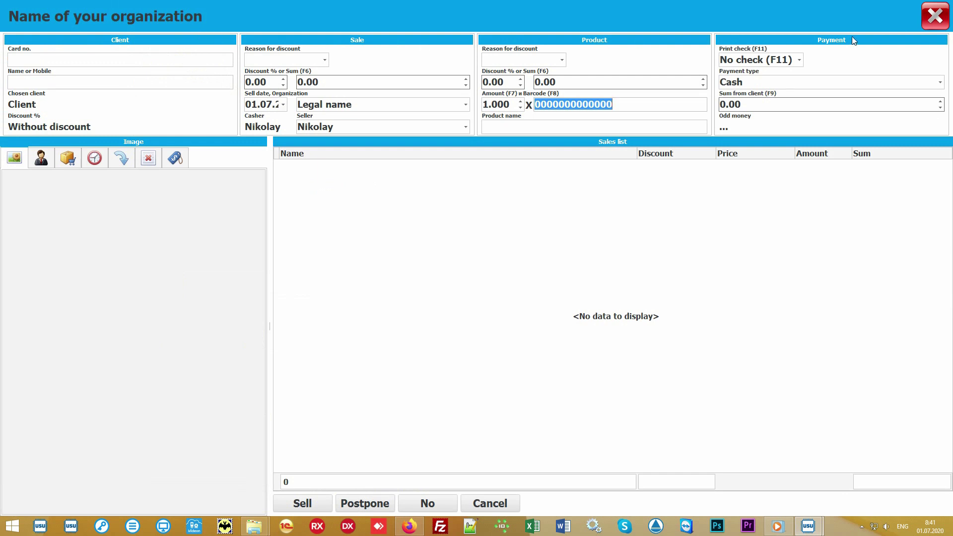
click(435, 249)
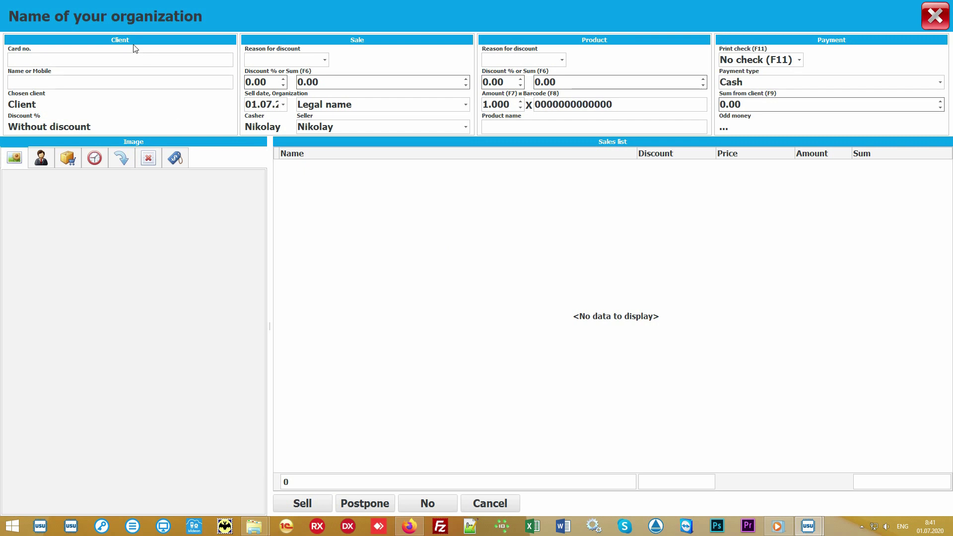
click(75, 59)
text(111)
key(Return)
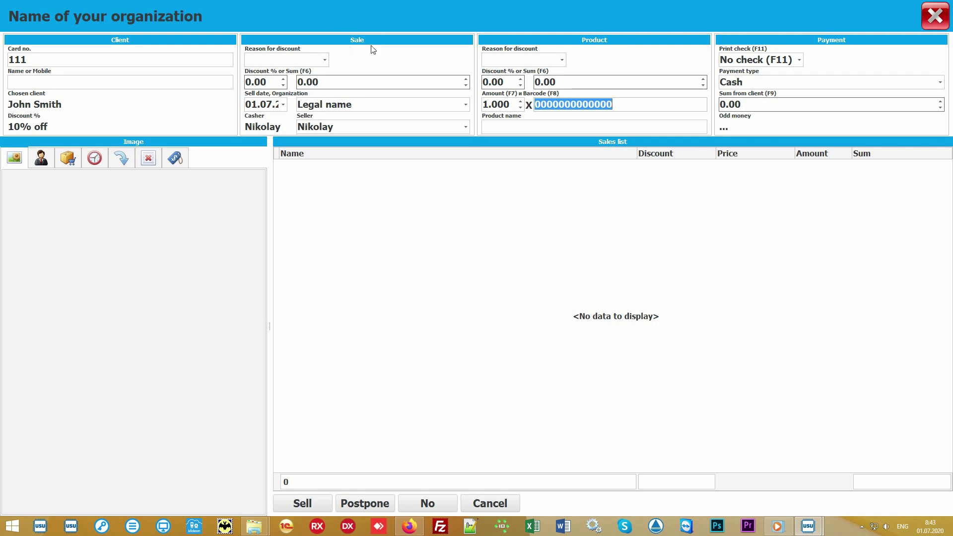
Review the organization choices for the sale and select the current cashier as the seller.
click(466, 106)
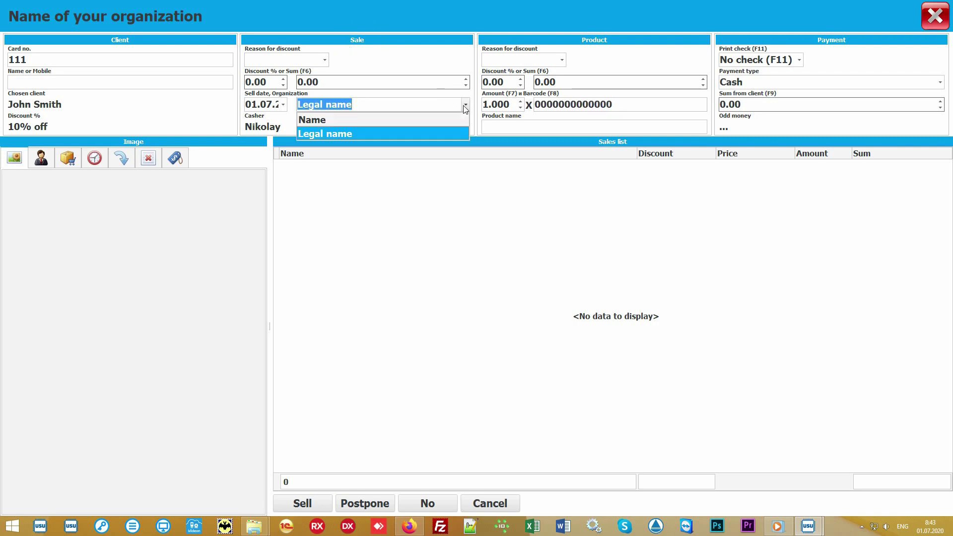
click(466, 106)
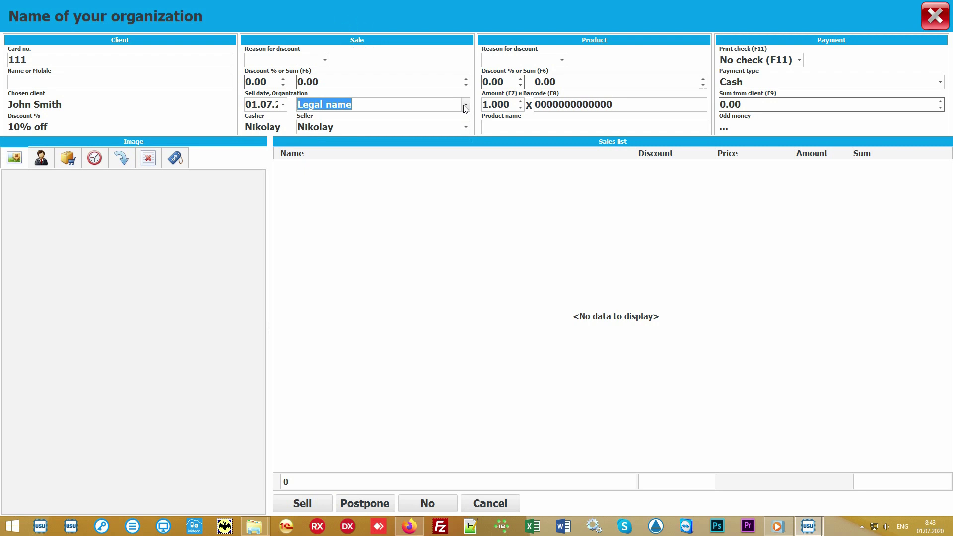
click(466, 127)
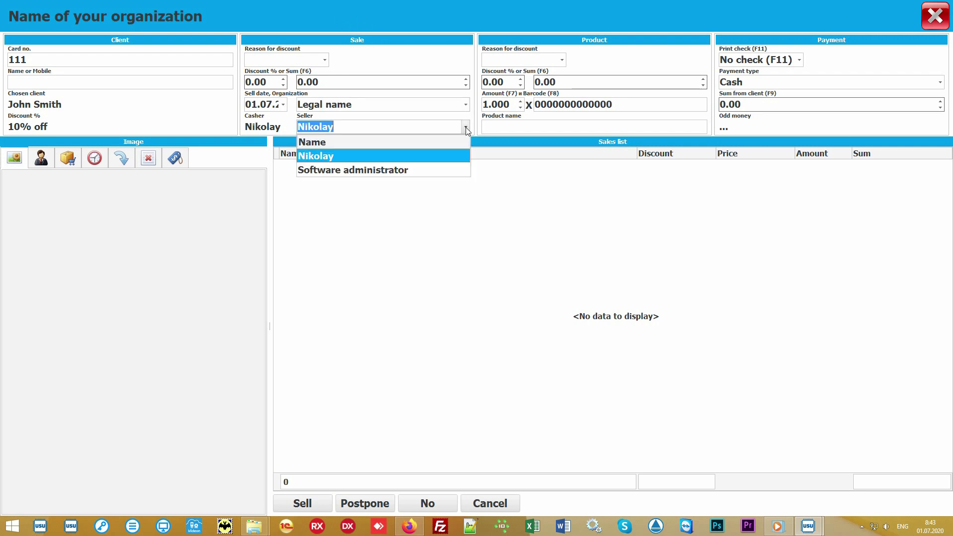
click(441, 156)
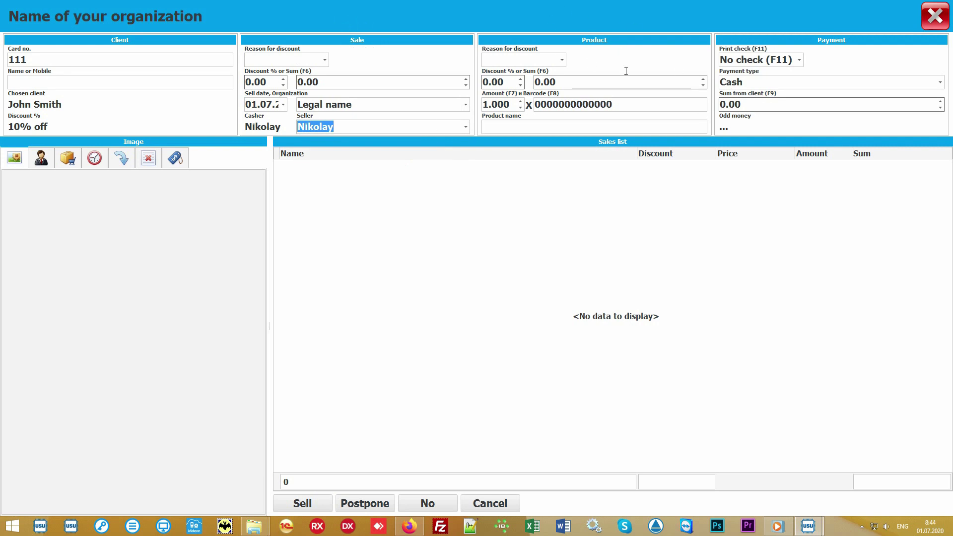
Add one piece of "Some product" to the sales list by entering 10027 as the barcode.
click(639, 104)
text(100)
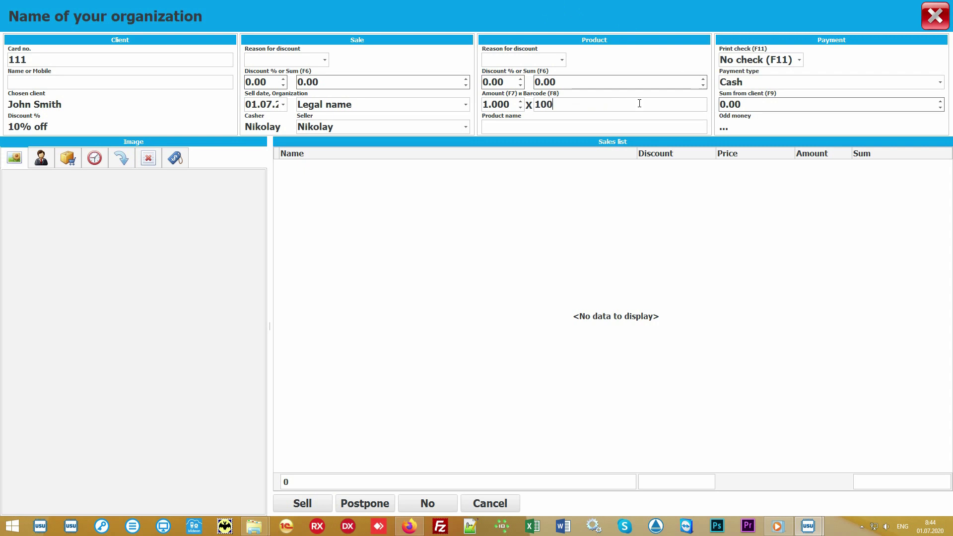
text(27)
key(Return)
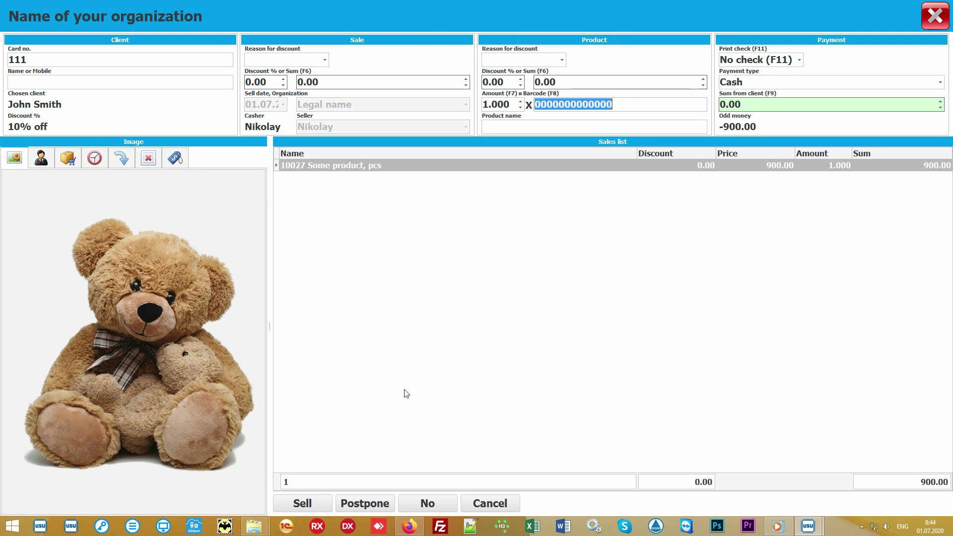
click(464, 321)
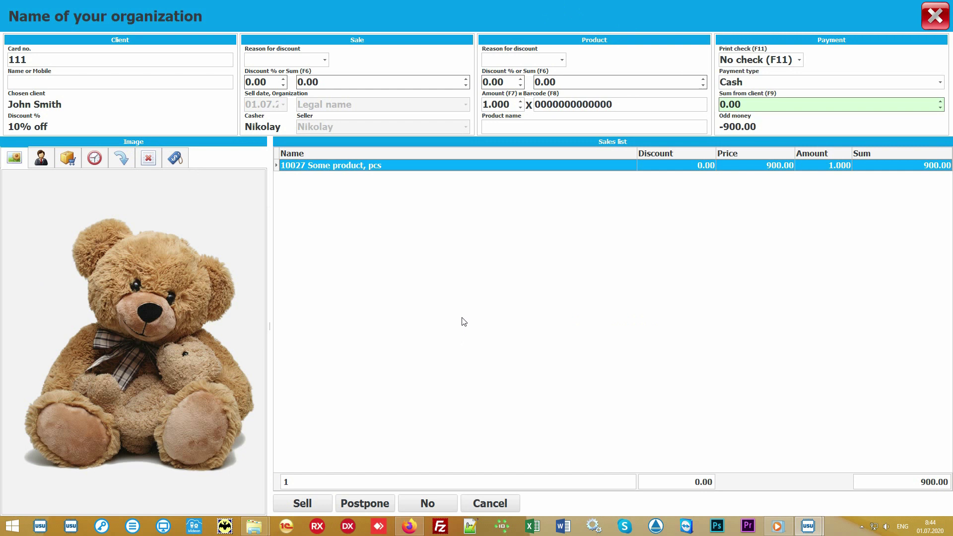
Display the product selection list with photos and prices for Main store.
click(529, 124)
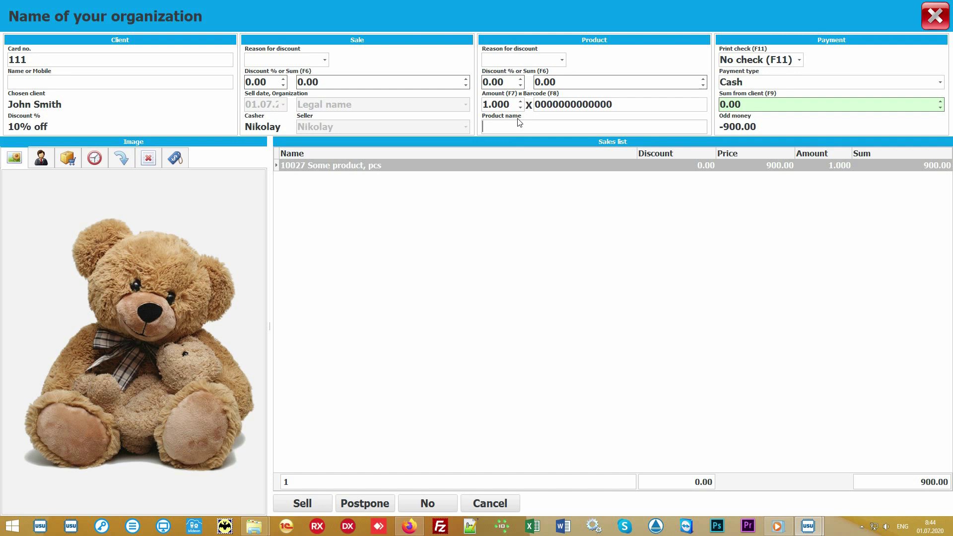
click(68, 158)
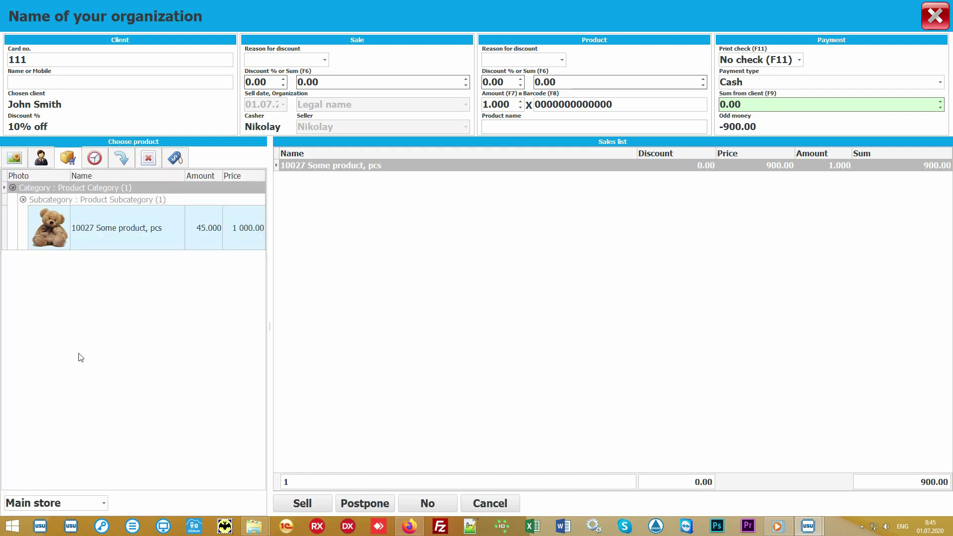
click(154, 328)
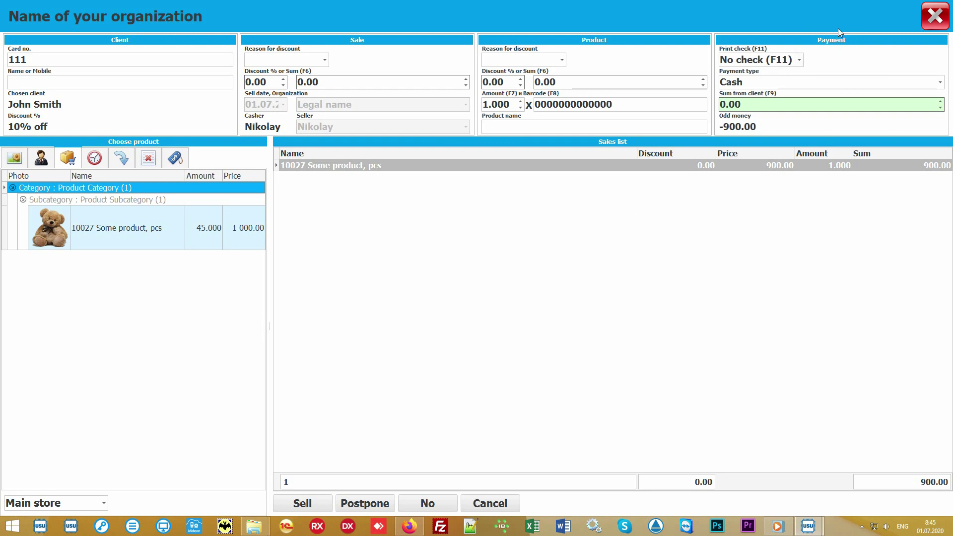
Set the sum from the client to 1000 and review the payment types, keeping Cash.
click(782, 105)
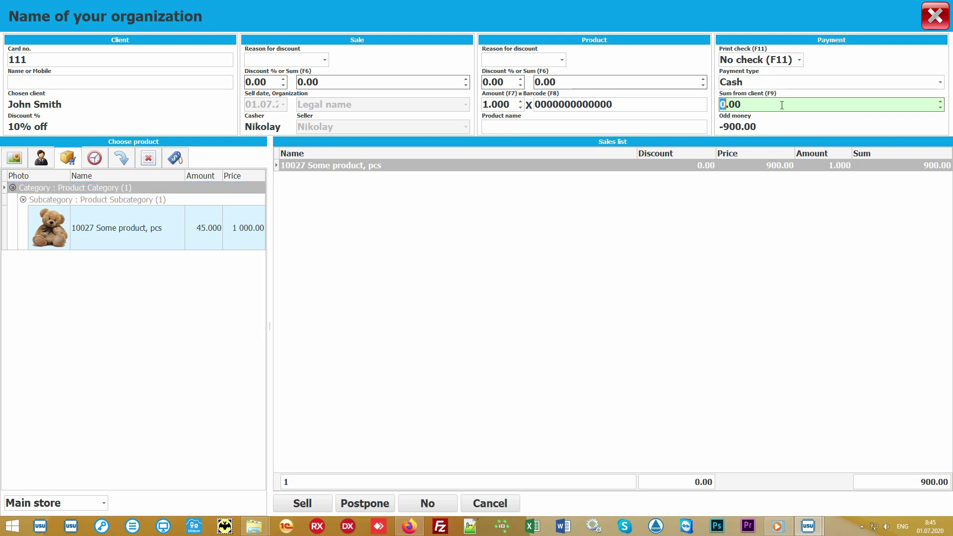
text(1000)
click(942, 87)
click(942, 84)
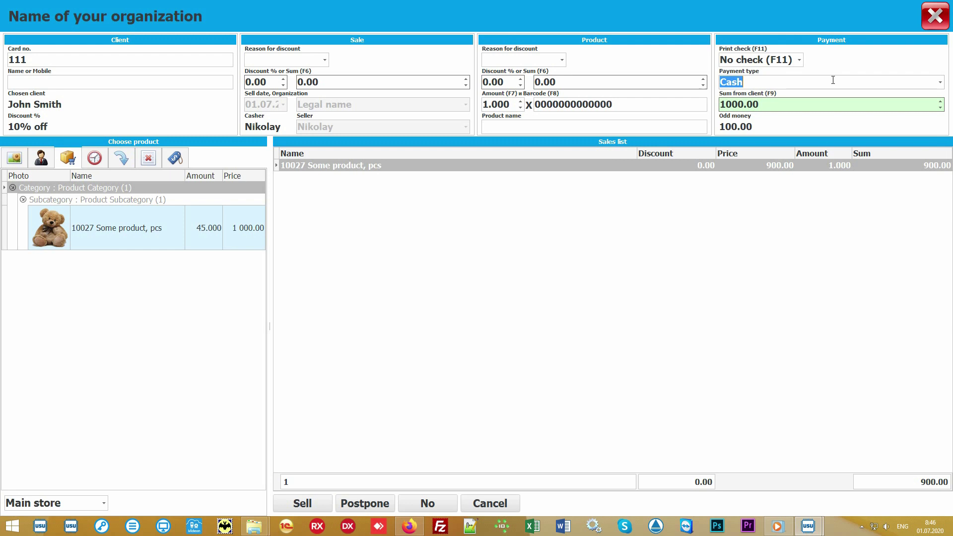
Review the Print check options for the sale, keeping No check.
click(801, 60)
click(801, 61)
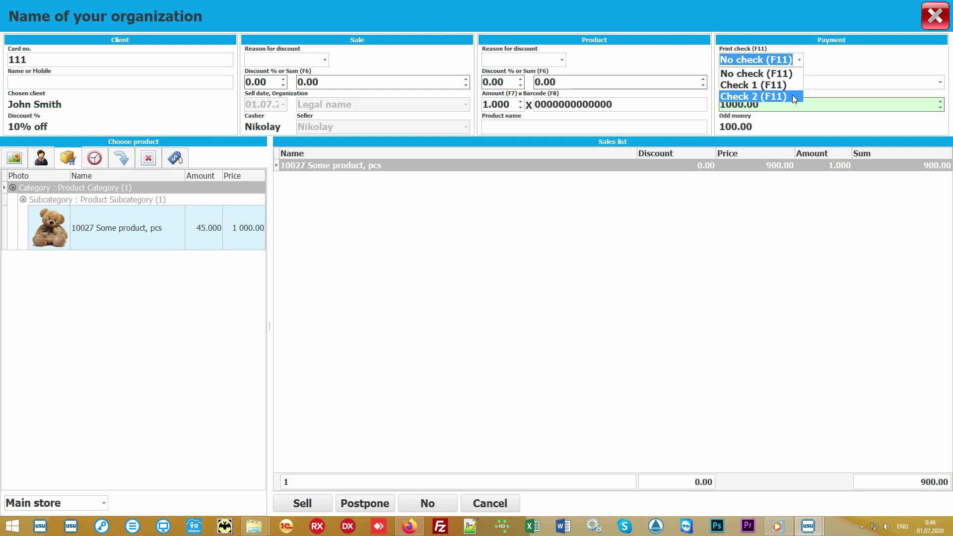
click(804, 63)
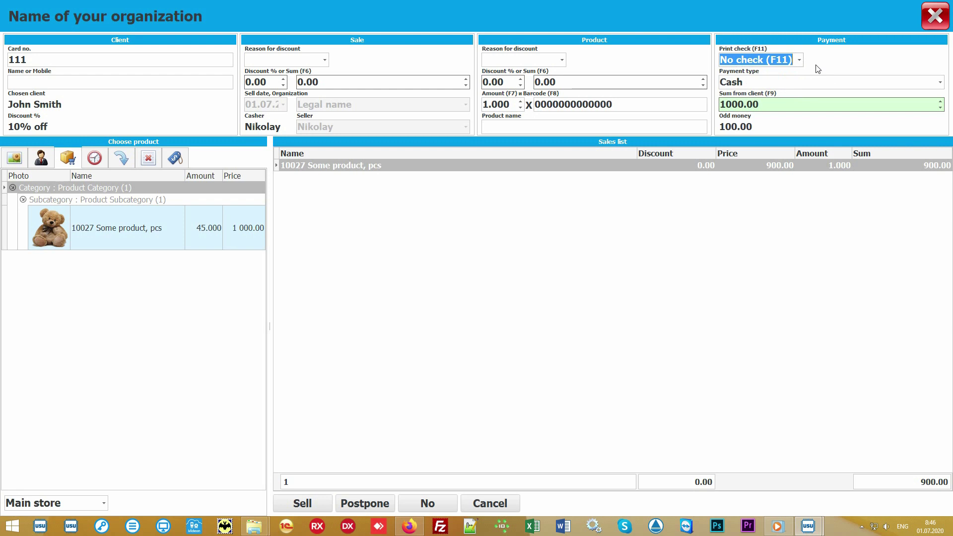
click(477, 287)
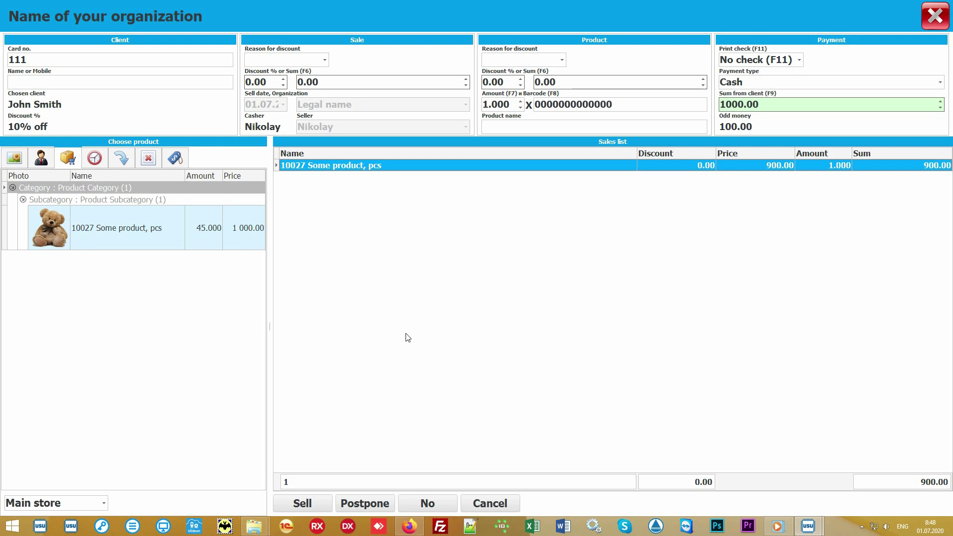
Complete the sale, close the selling window, and select the new sale record.
click(308, 504)
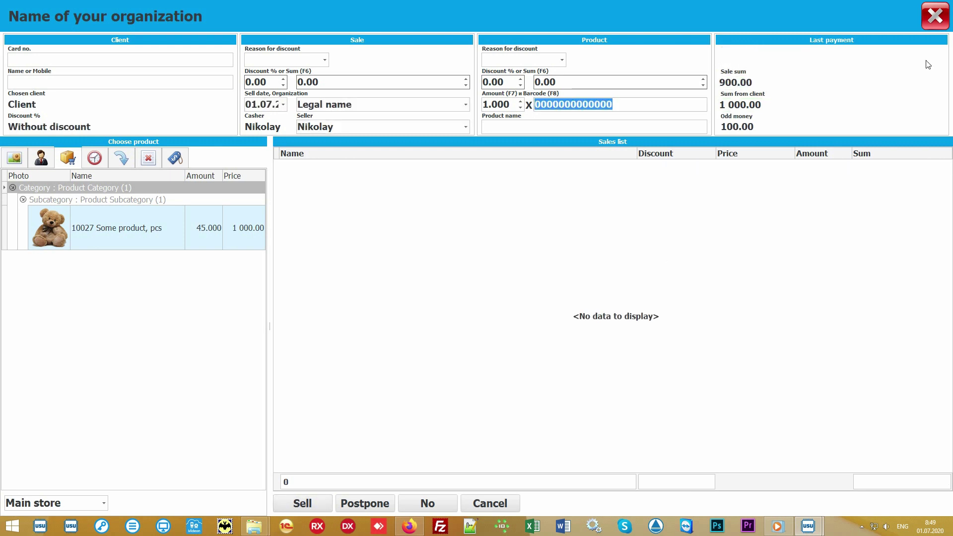
click(935, 17)
click(347, 97)
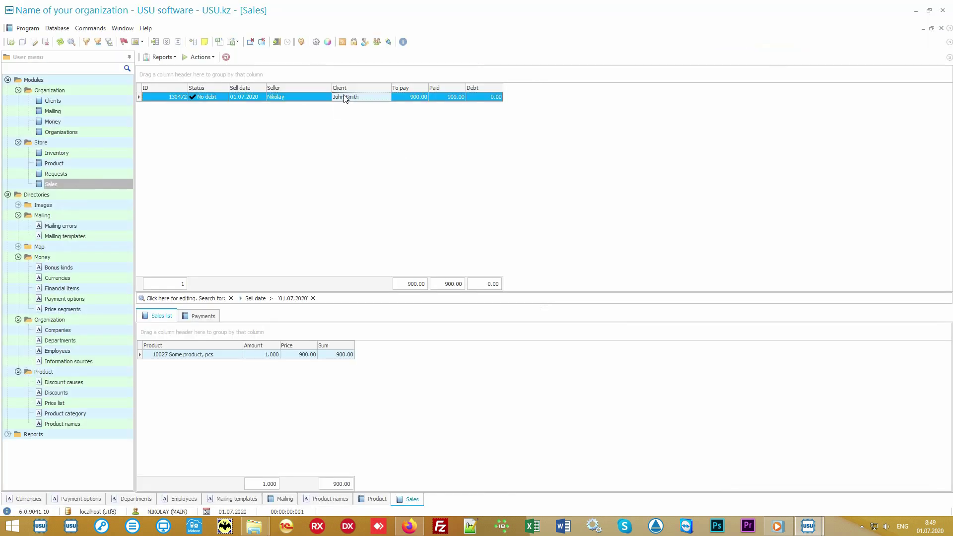
Generate the Check report for the selected sale, view the receipt enlarged, and close the report.
click(163, 58)
click(182, 68)
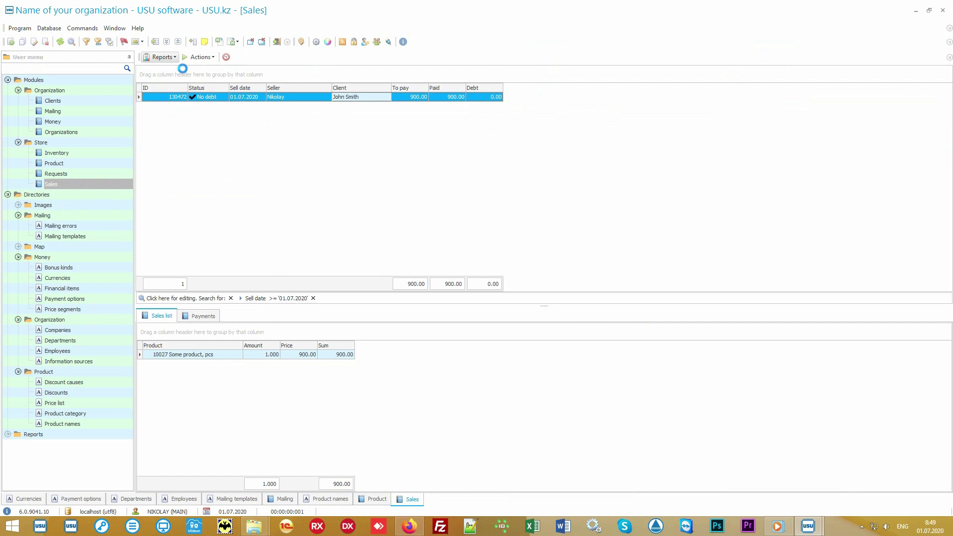
scroll(473, 220, up, 6)
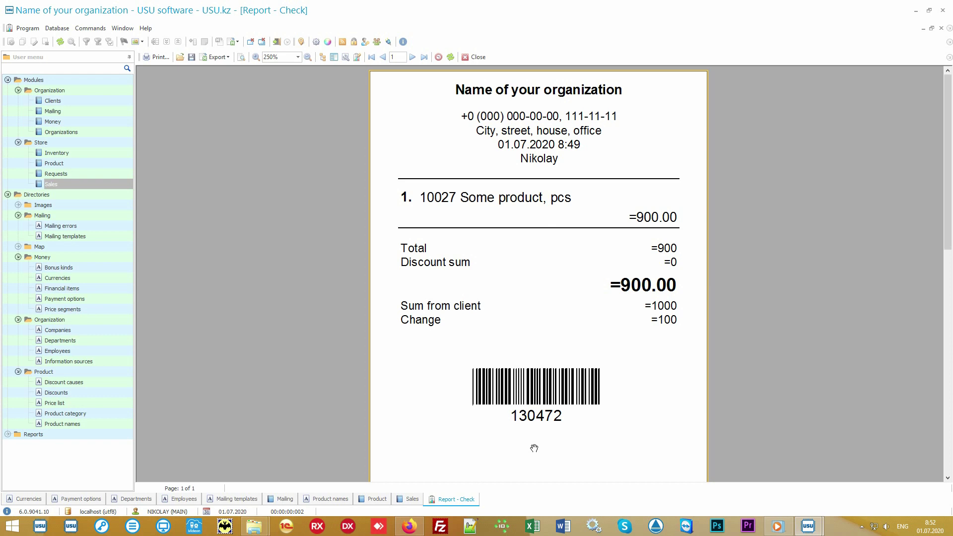
click(477, 58)
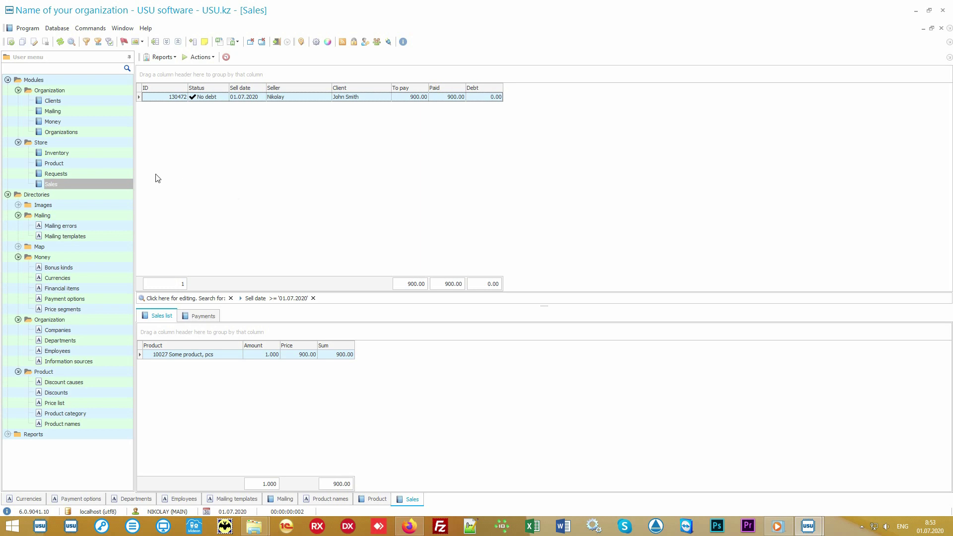
Open the Inventory module and inspect the Main store stocktake's planned, actual and difference amounts for "Some product".
click(105, 154)
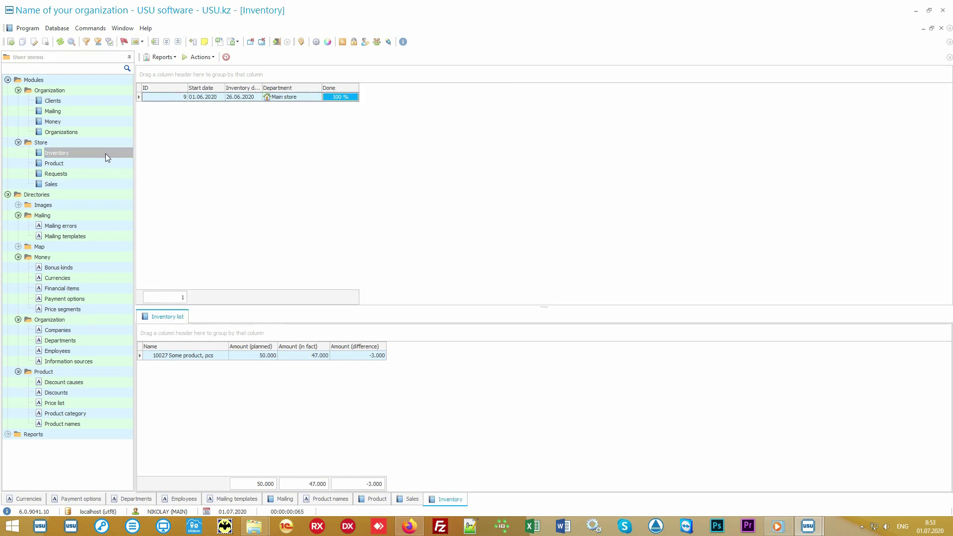
click(315, 99)
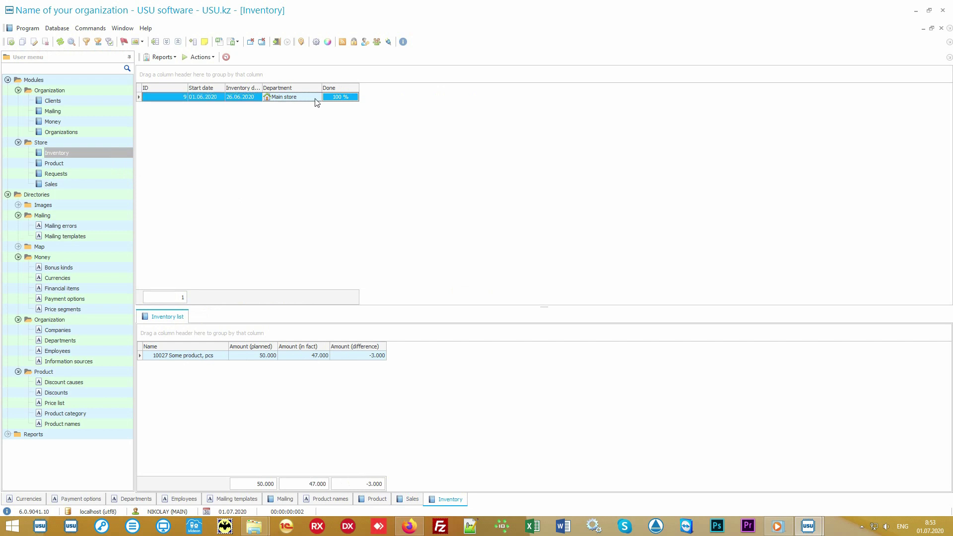
click(216, 359)
click(244, 359)
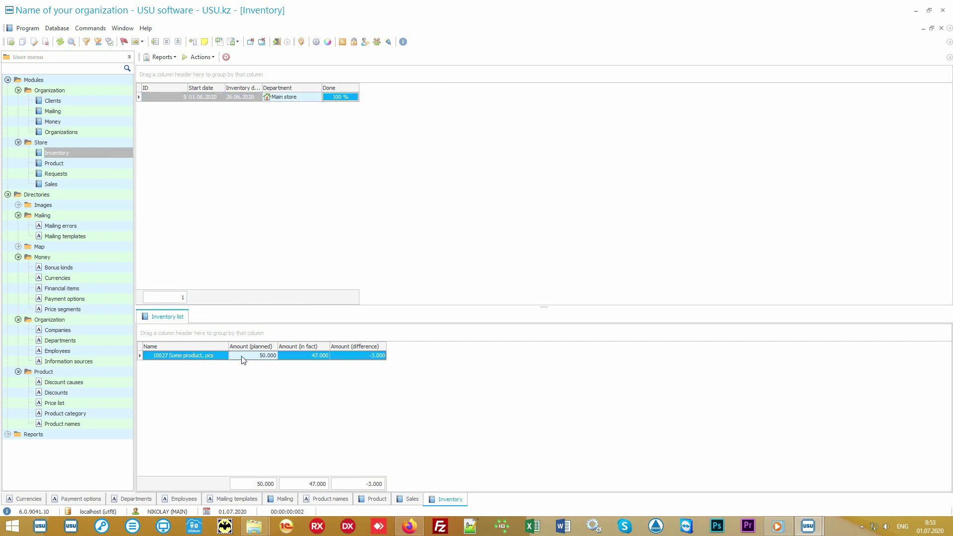
click(296, 361)
click(352, 359)
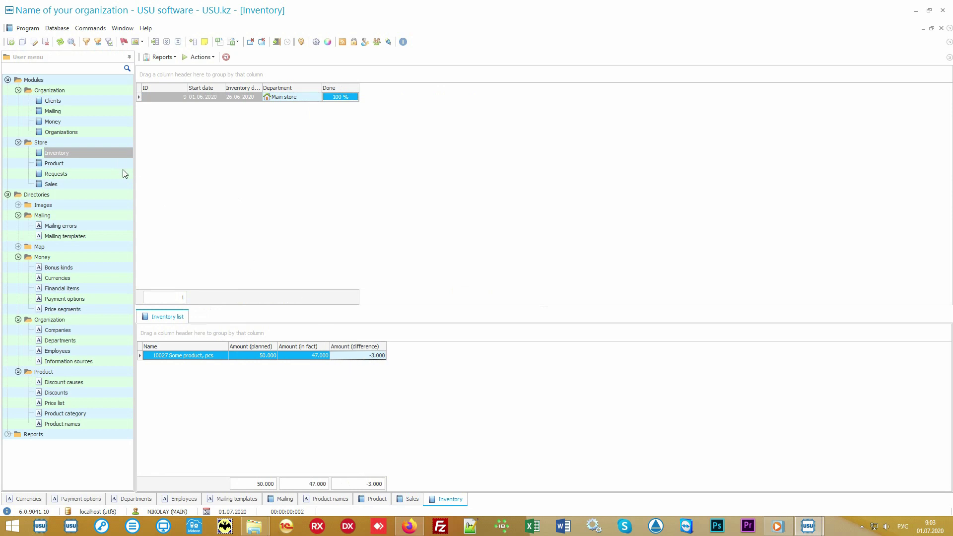
Open the Clients module and inspect the VIP, Problem and Supplier client records.
click(72, 102)
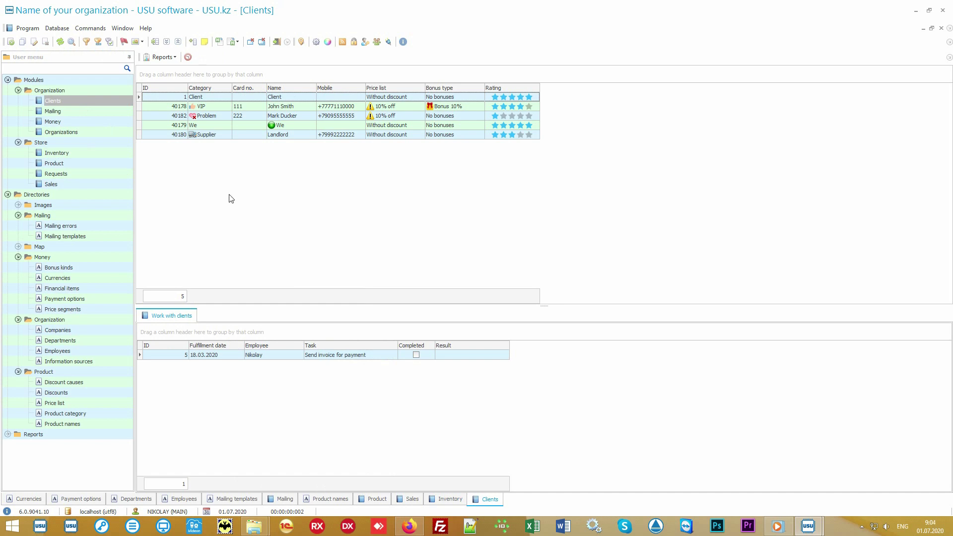
click(94, 184)
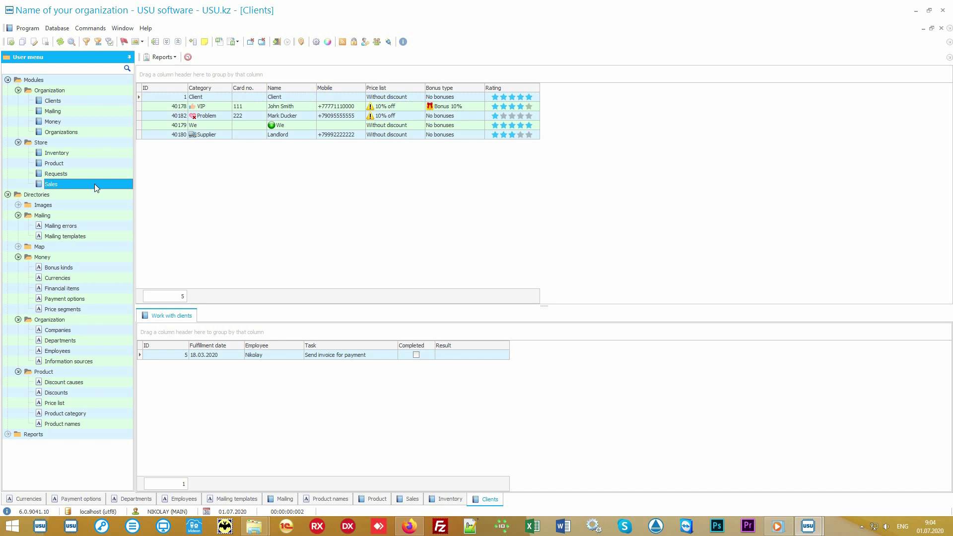
click(92, 102)
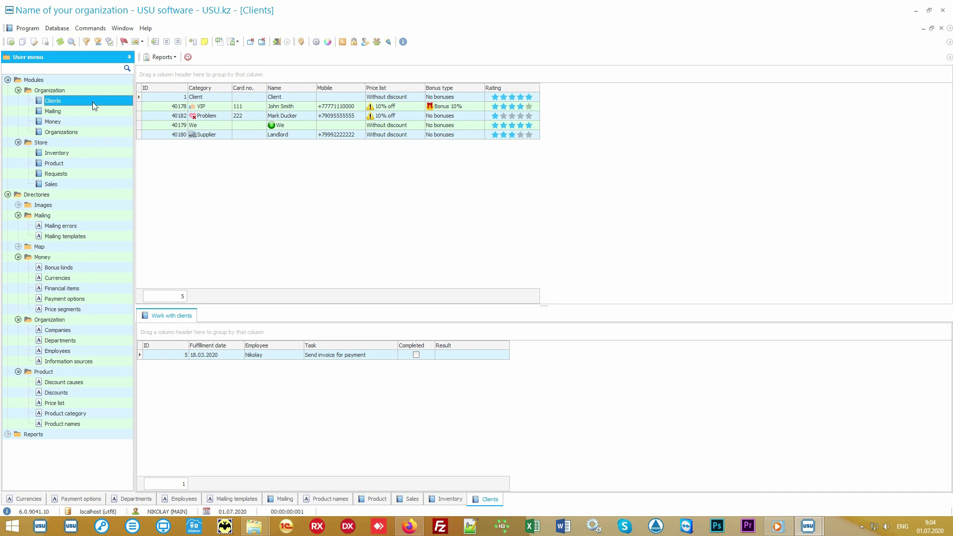
click(281, 211)
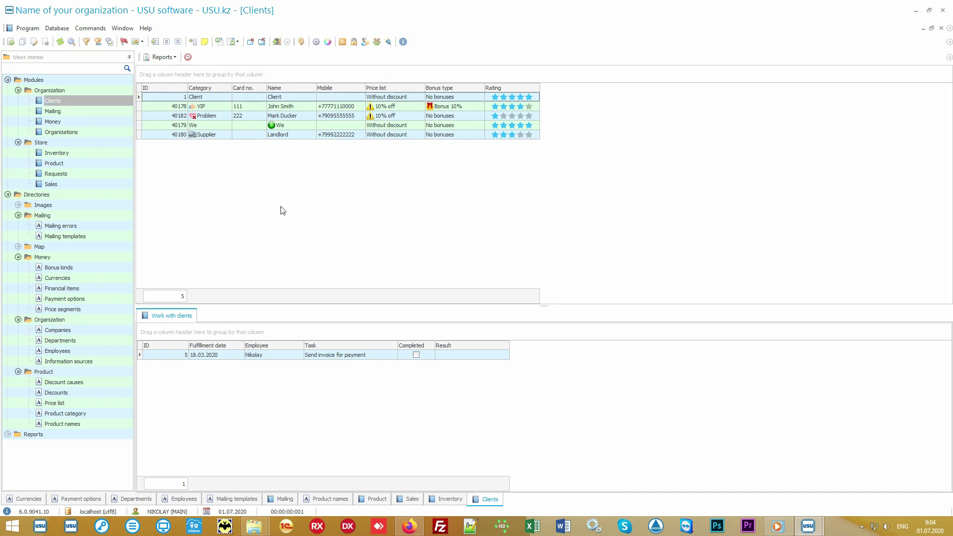
click(219, 108)
click(219, 117)
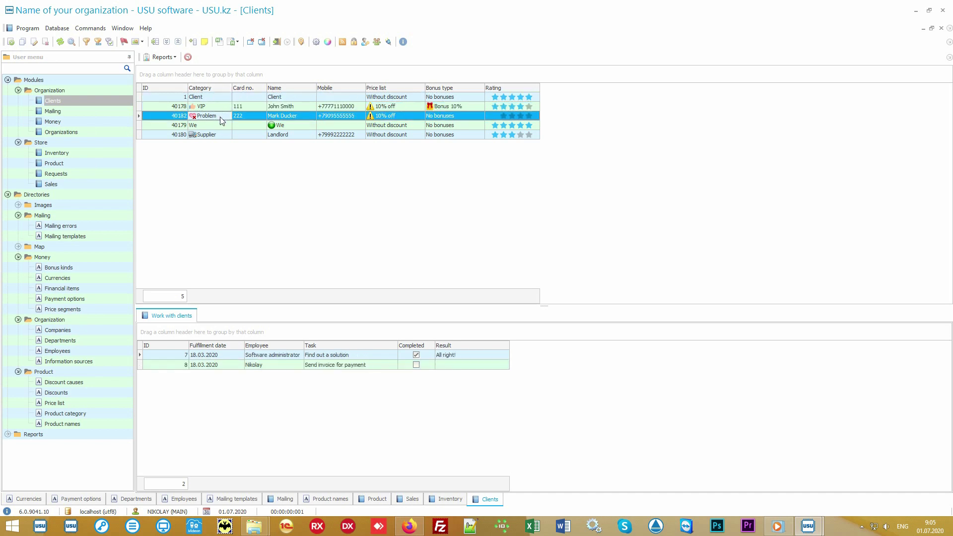
click(219, 135)
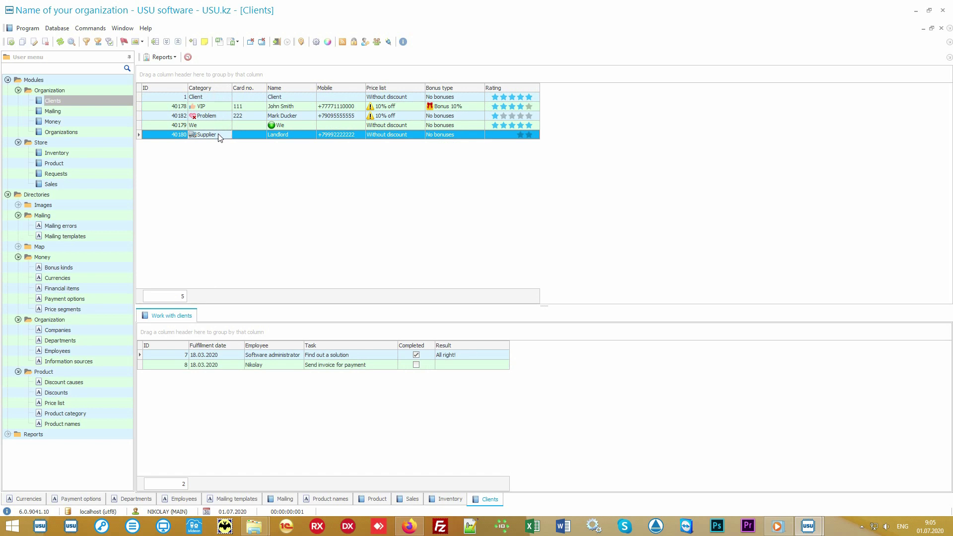
click(222, 107)
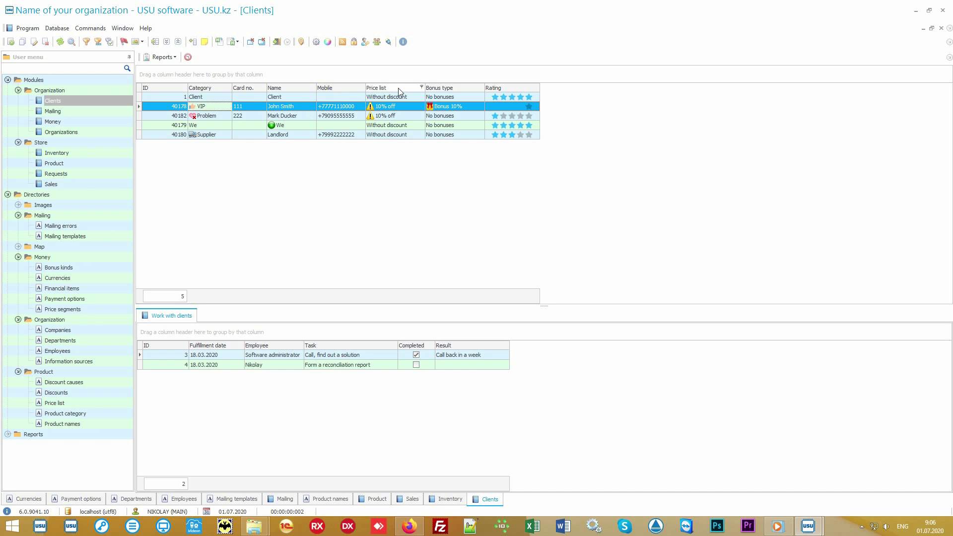
Add the Information source column to the Clients table after the Rating column.
click(410, 98)
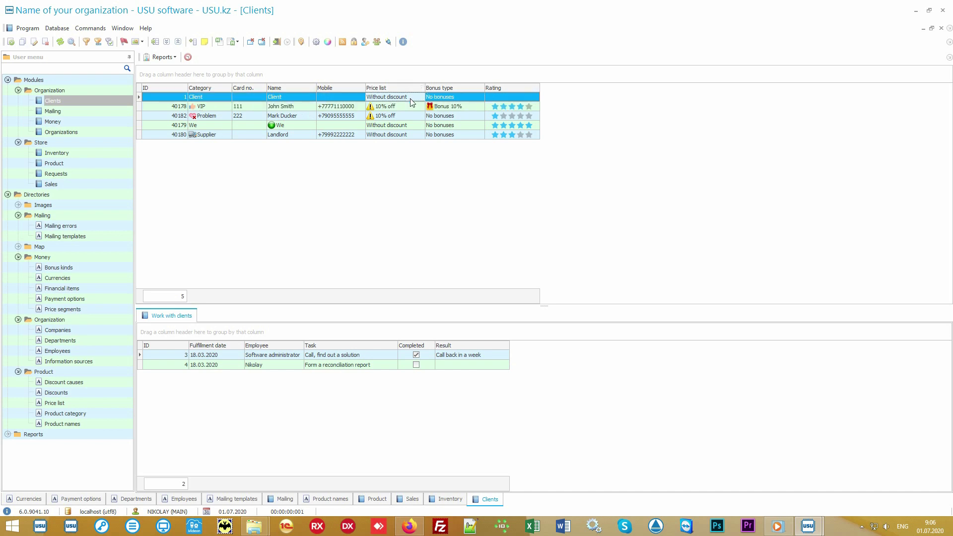
click(410, 106)
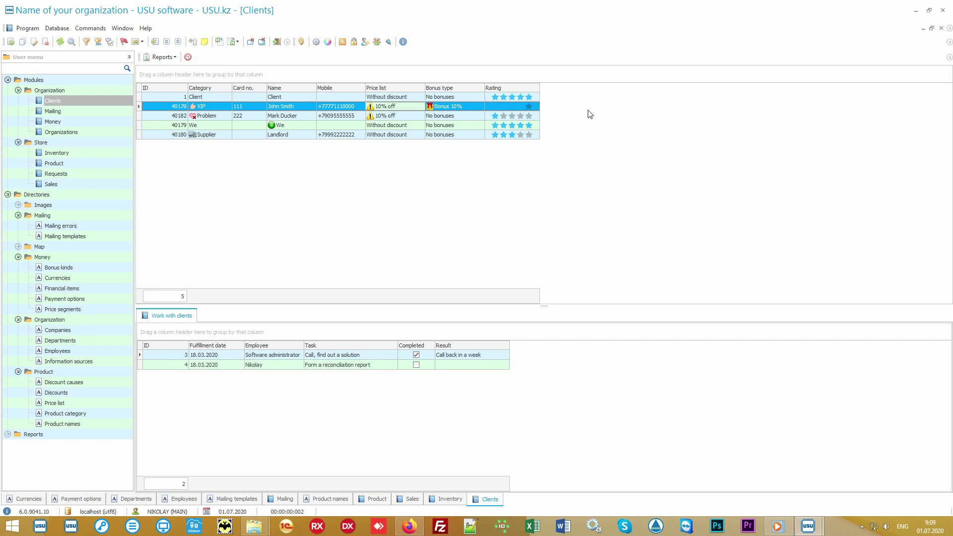
right_click(596, 107)
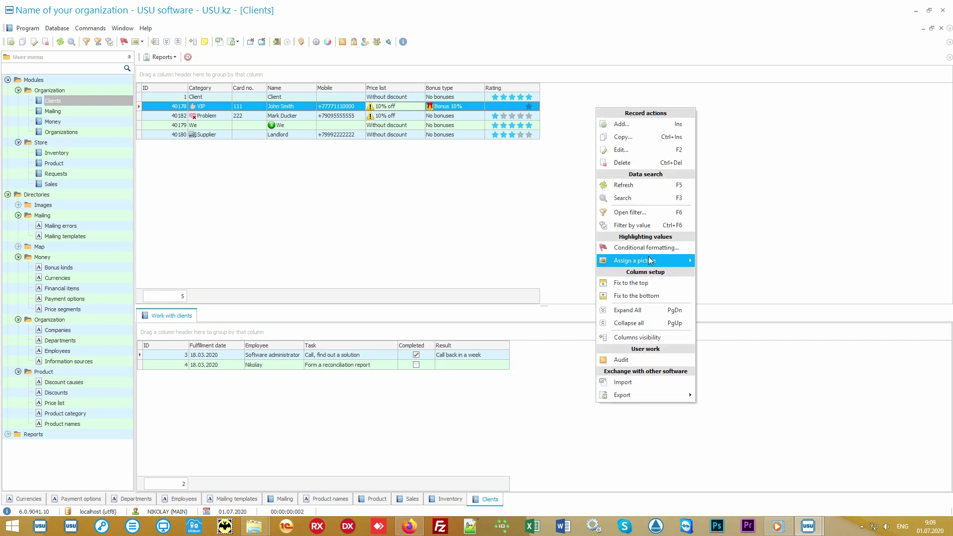
click(662, 337)
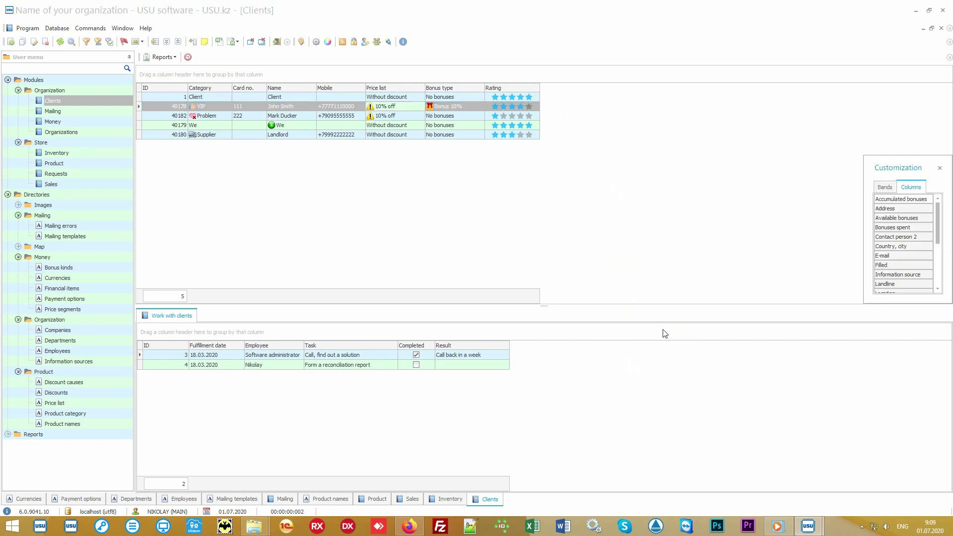
drag(865, 305, 735, 454)
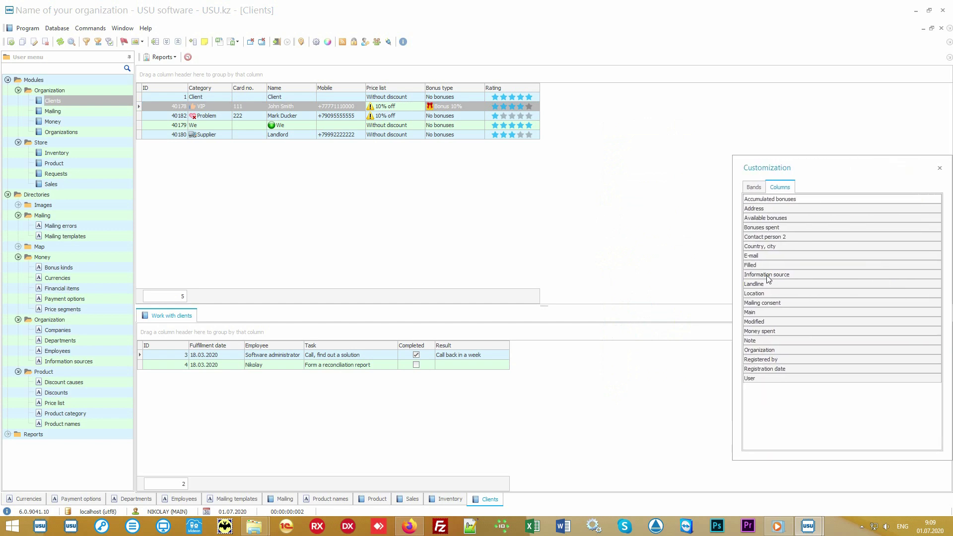
drag(769, 276, 536, 88)
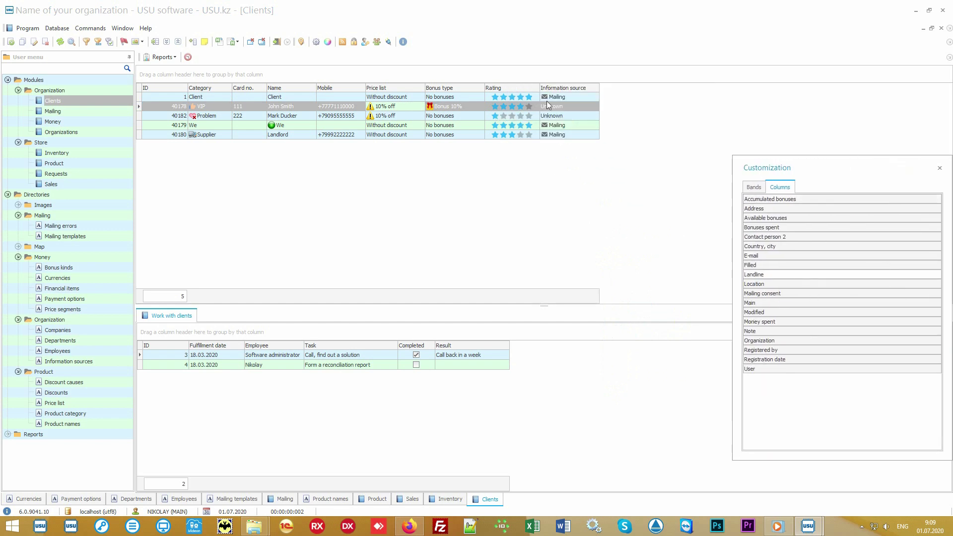
click(940, 168)
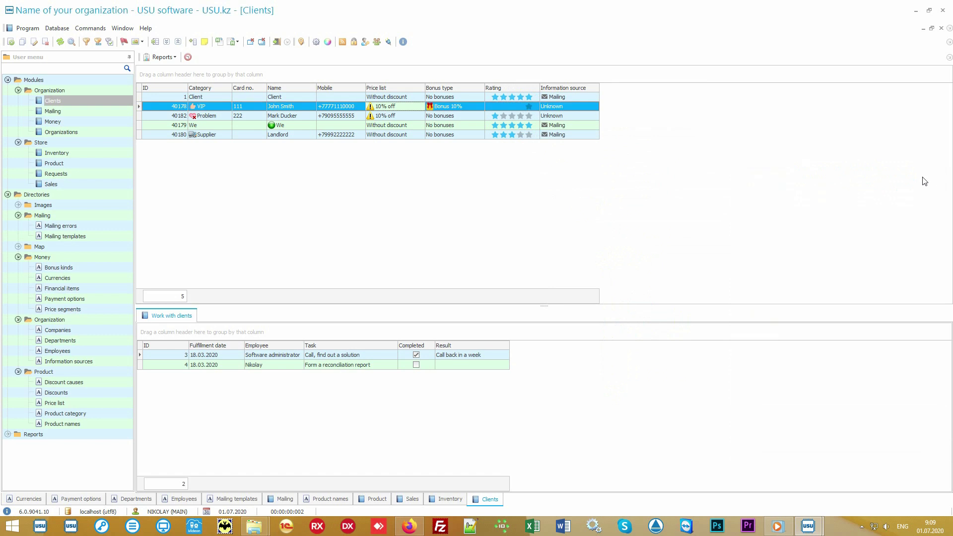
Inspect the information source of the first two client records and the VIP client's bonus type.
click(590, 98)
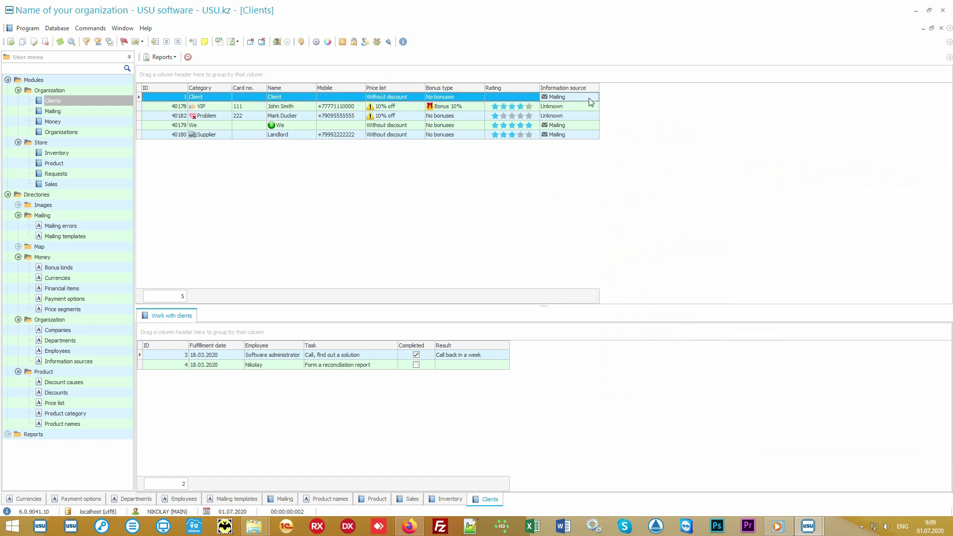
click(590, 108)
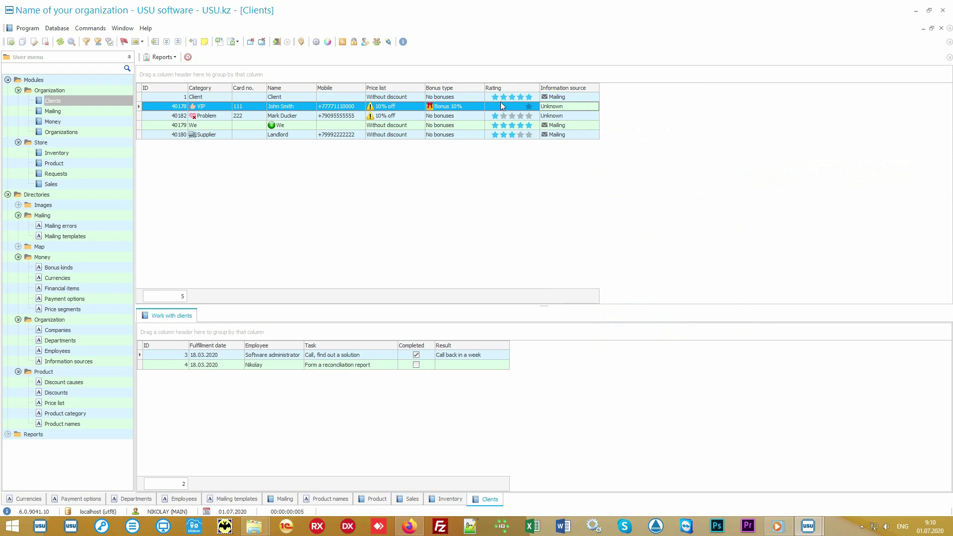
click(469, 105)
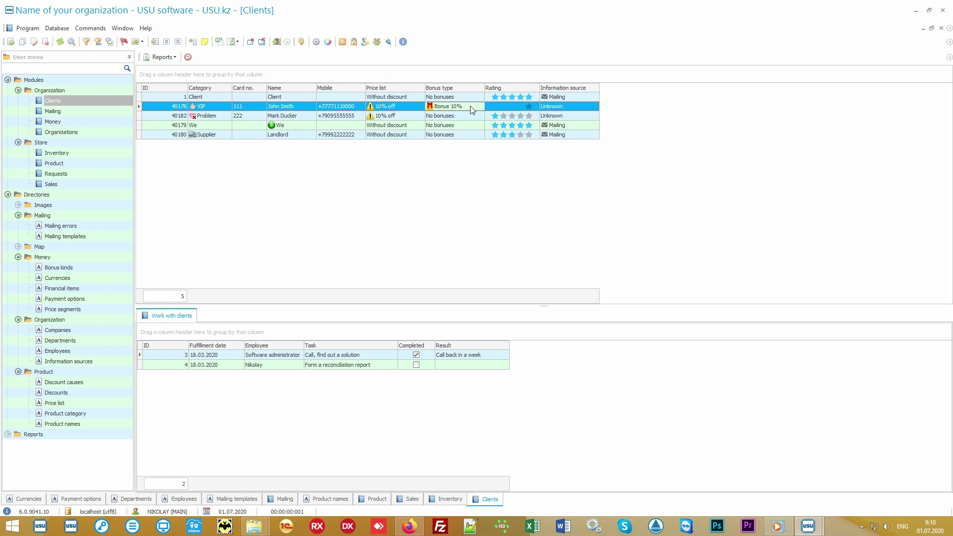
Generate the Mailing report for clients with mailing consent, and view its recipients list without creating a mailing.
click(8, 196)
click(7, 205)
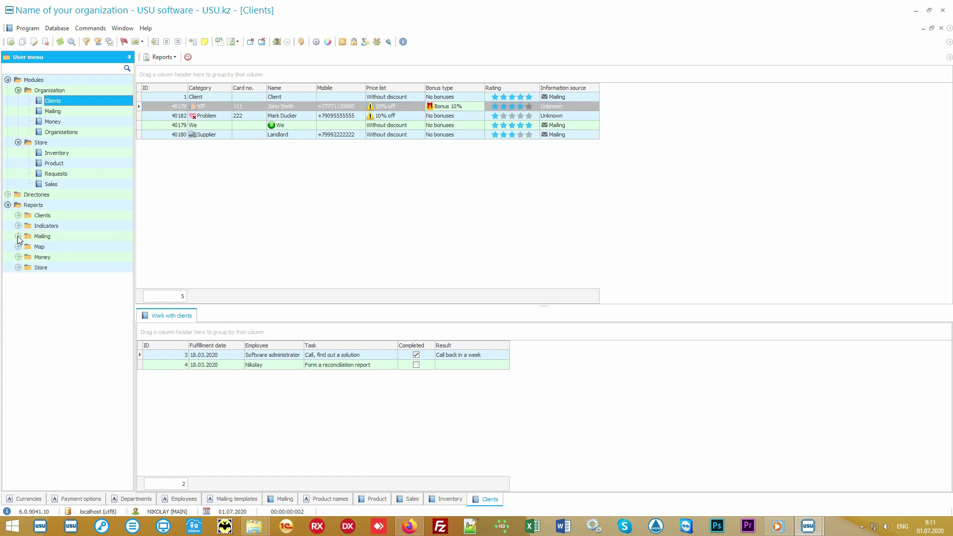
click(18, 236)
click(52, 247)
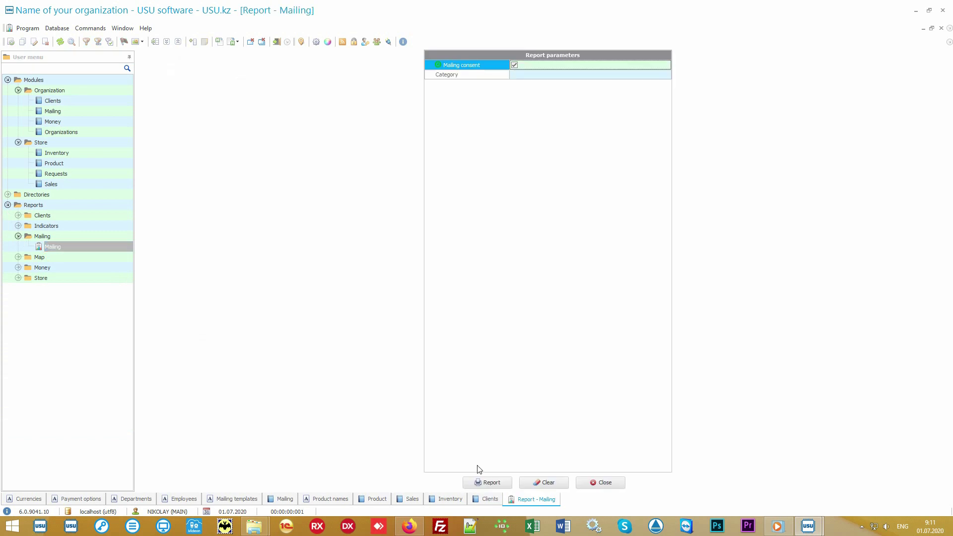
click(483, 485)
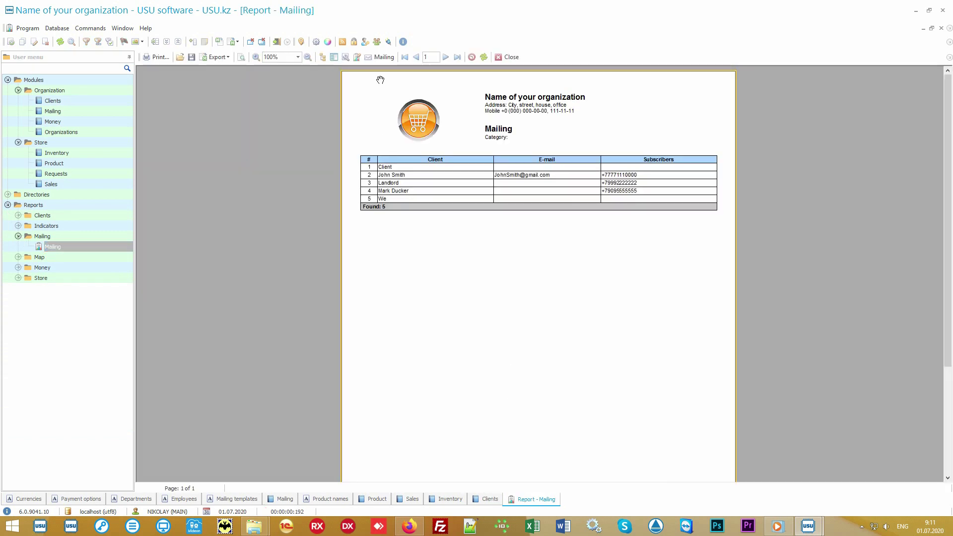
click(384, 57)
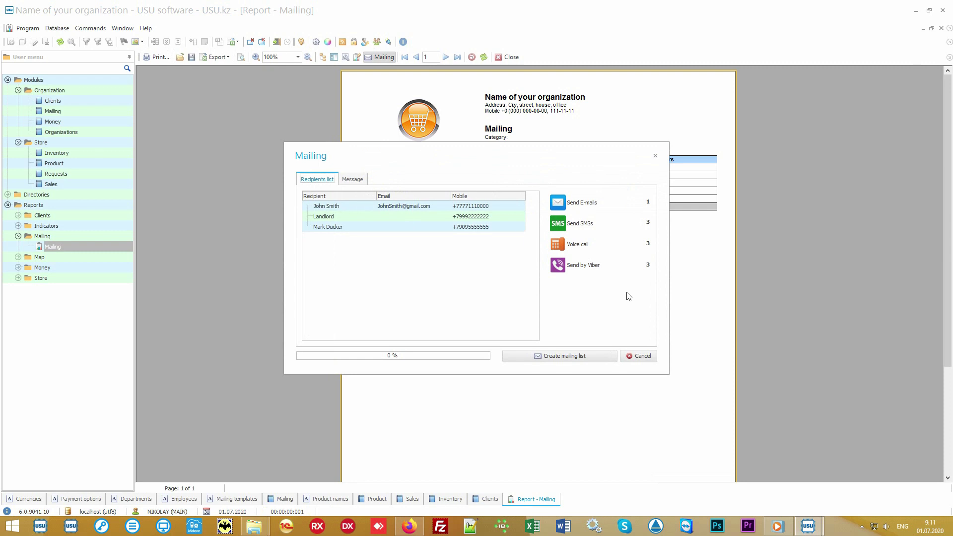
click(642, 357)
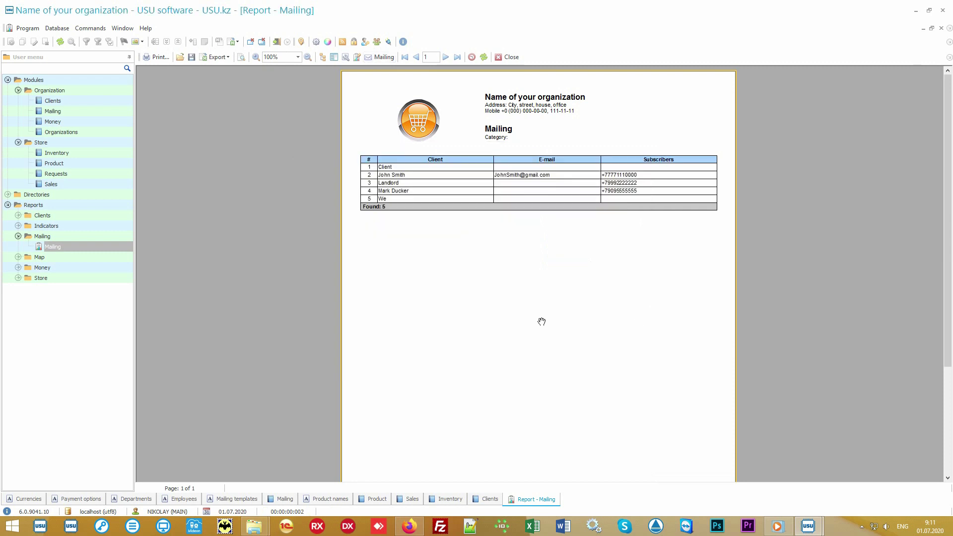
Generate the Salary report from the Money reports with the preset dates and no employee filter.
click(102, 268)
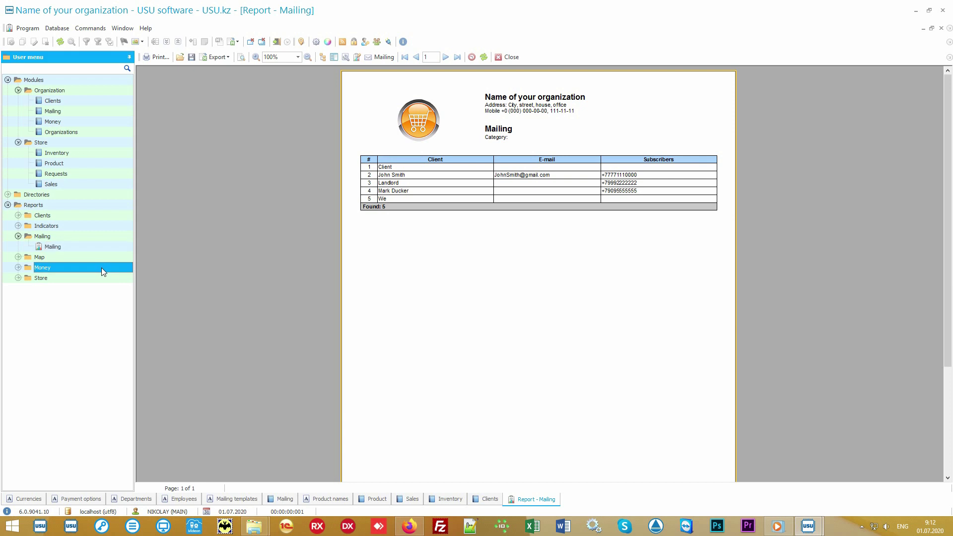
double_click(101, 267)
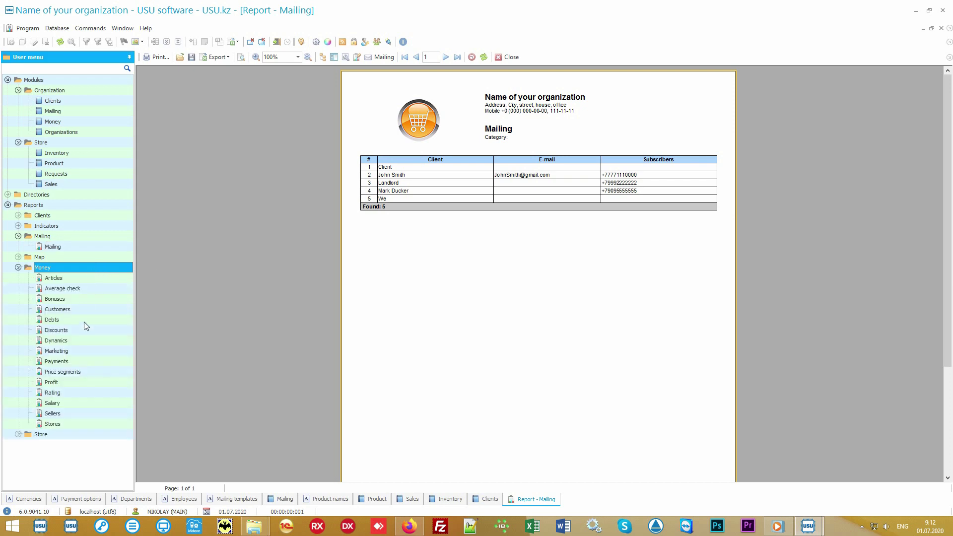
double_click(71, 403)
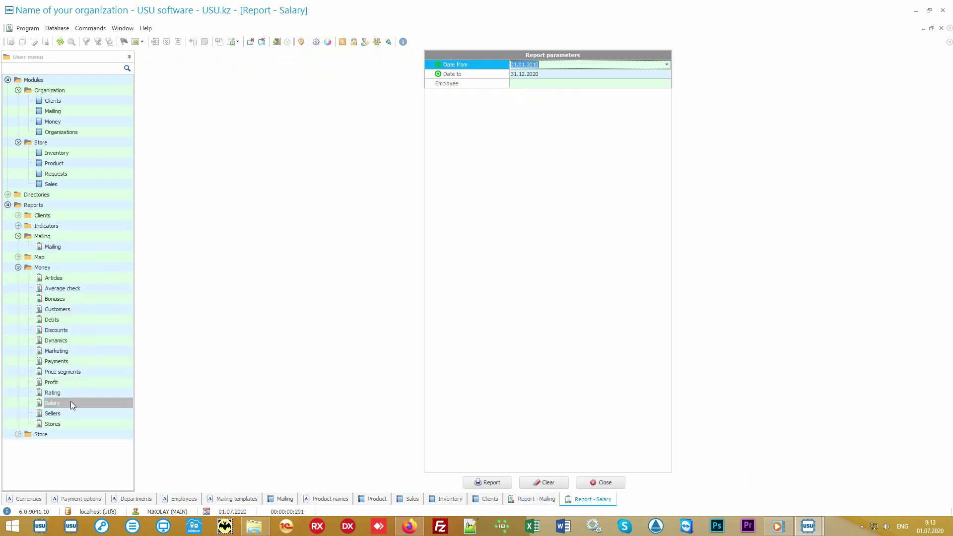
click(486, 482)
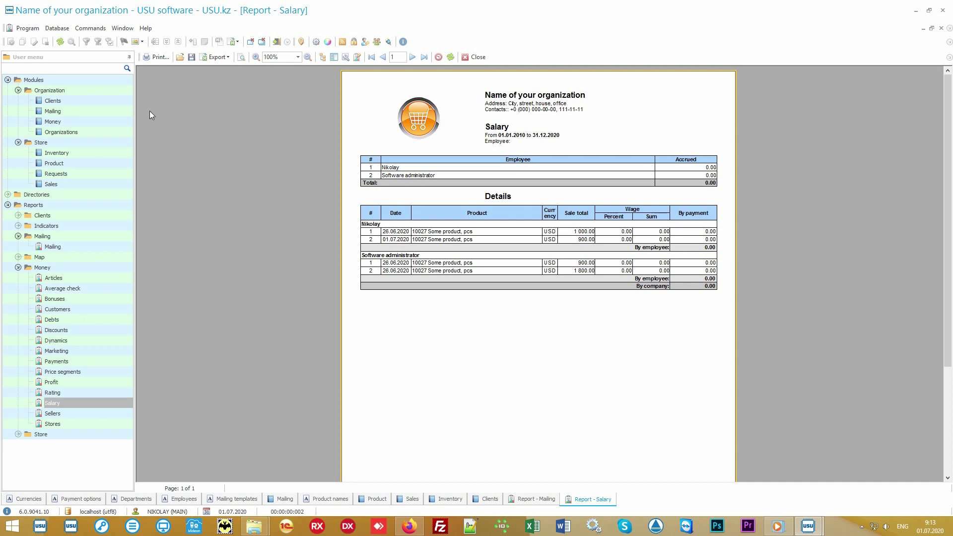
Return to the Clients module and tidy the navigation tree so that only the Store reports group is expanded within Reports.
double_click(81, 101)
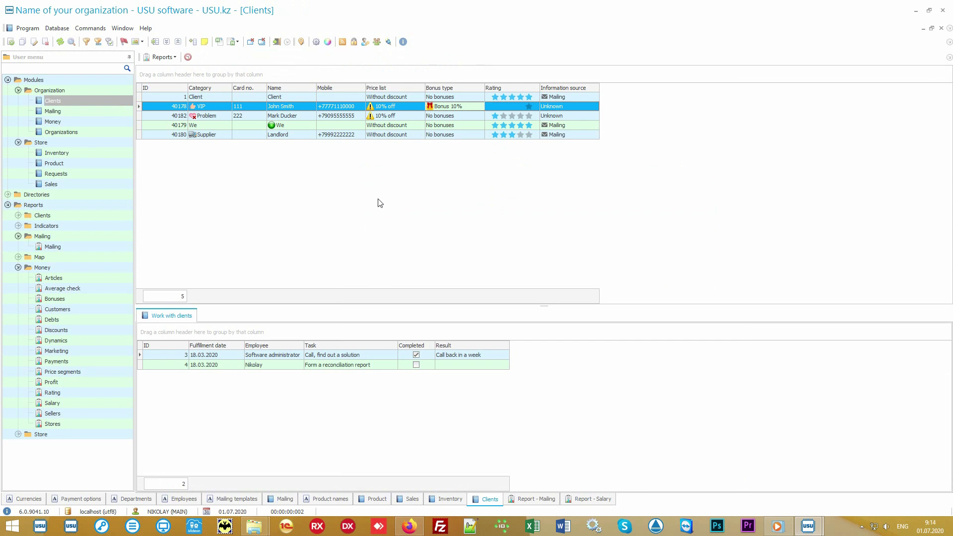
click(17, 81)
click(7, 80)
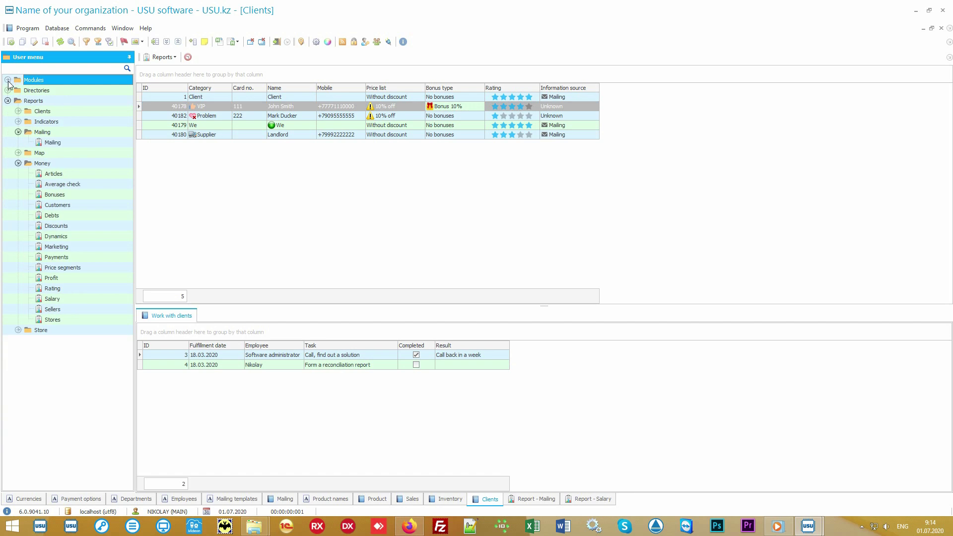
click(43, 132)
click(18, 132)
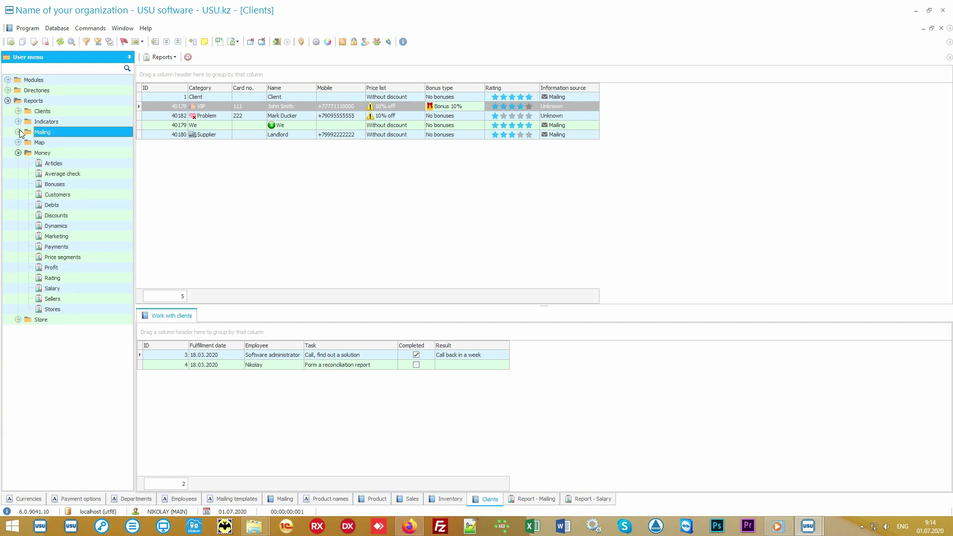
click(34, 151)
click(18, 153)
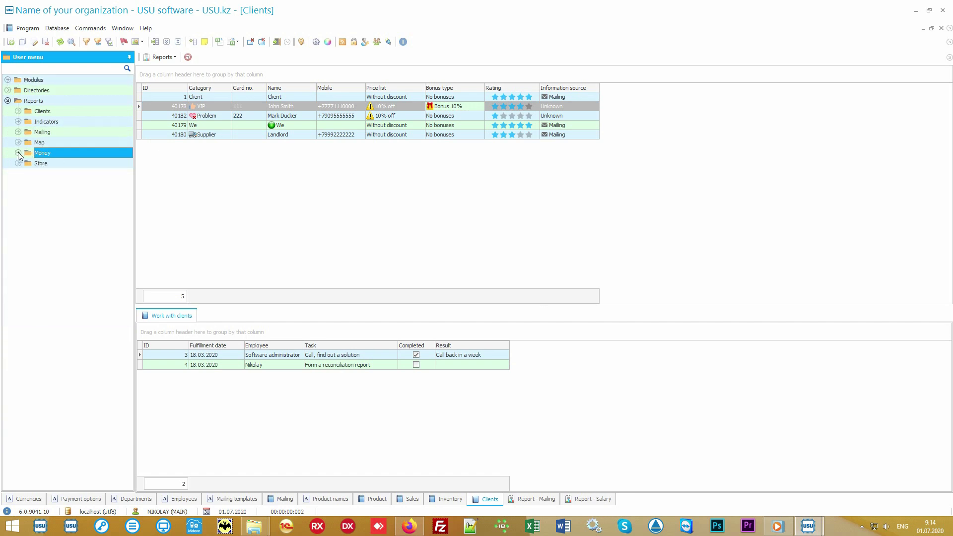
click(49, 164)
double_click(48, 163)
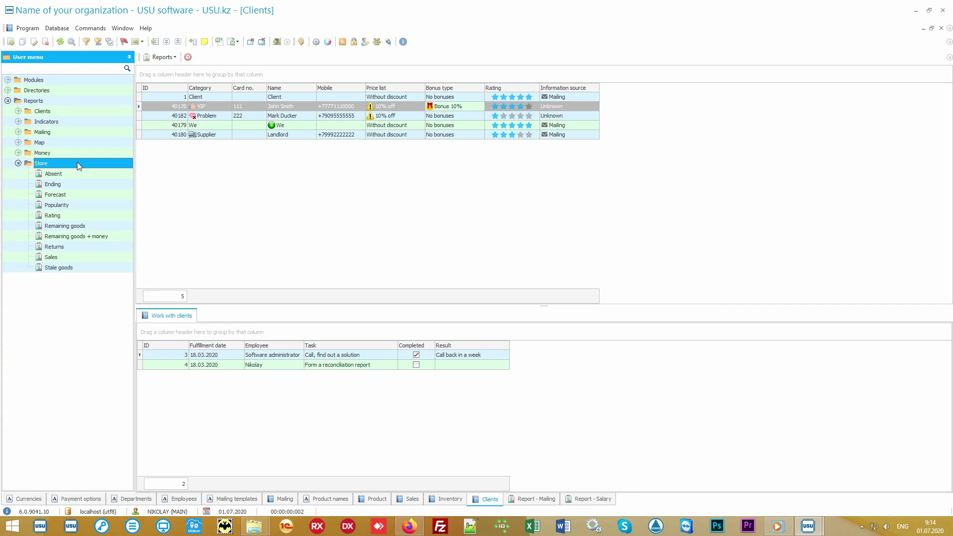
Generate the Popularity and Rating store reports for the preset period and compare their product tables and charts.
double_click(83, 204)
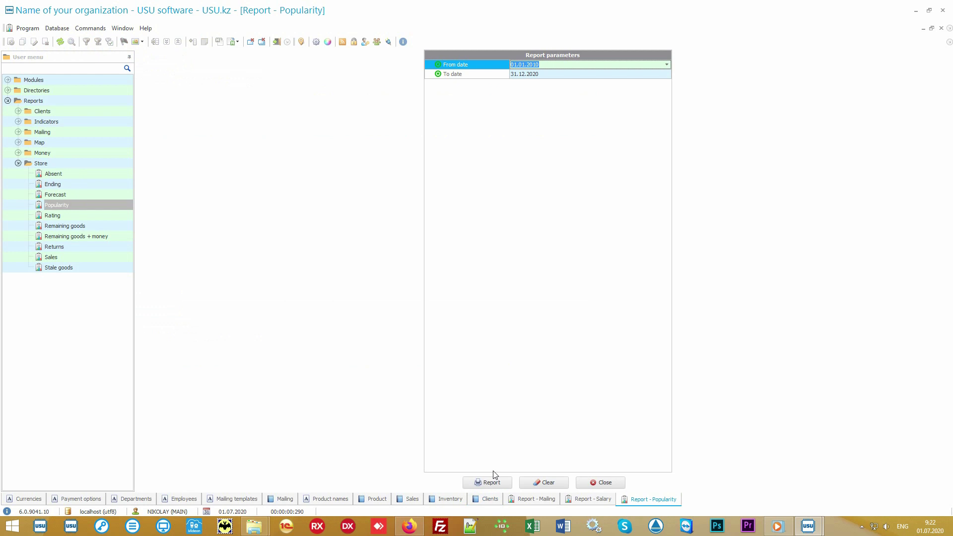
click(491, 483)
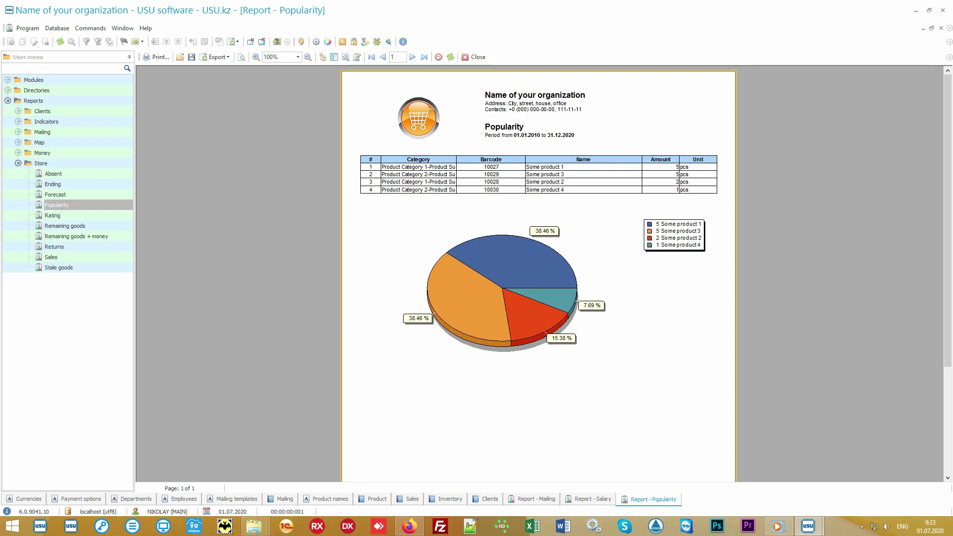
double_click(92, 217)
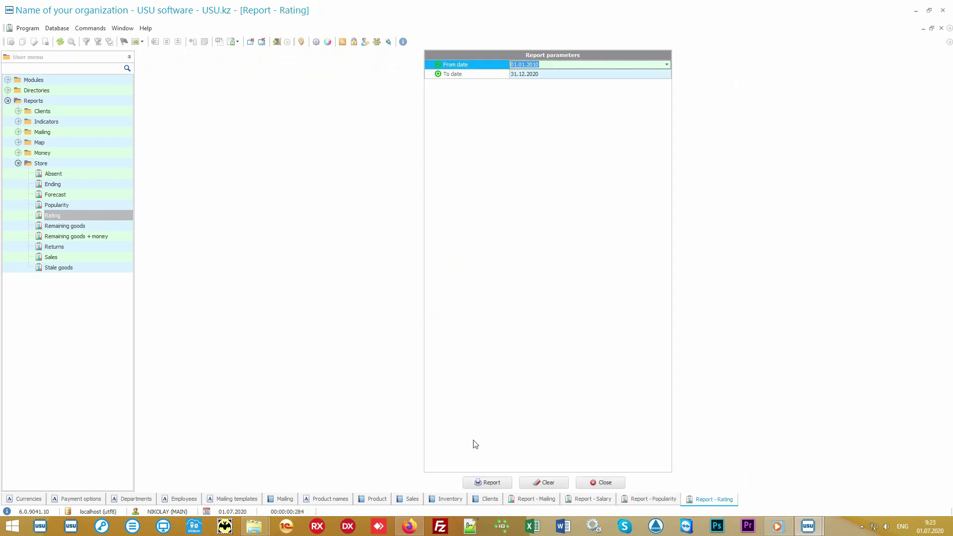
click(488, 482)
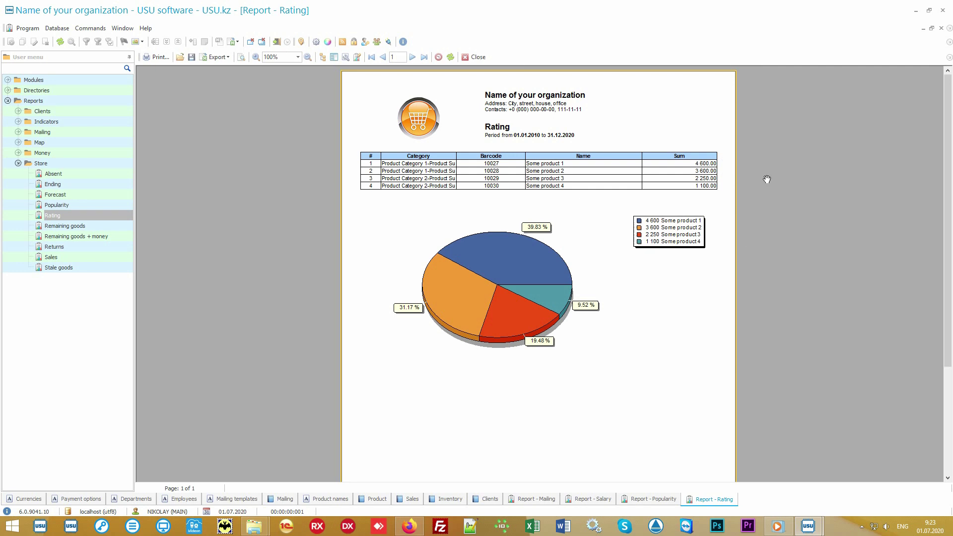
click(647, 500)
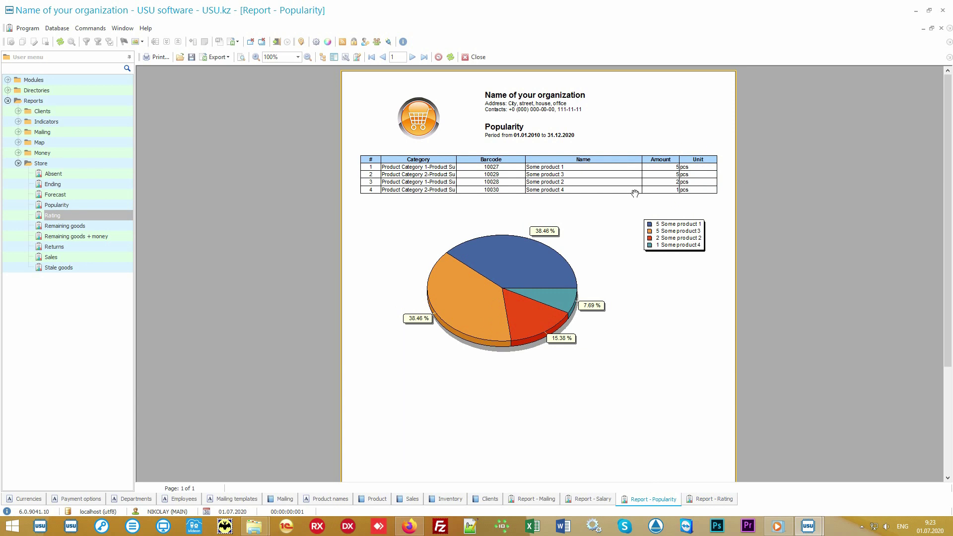
click(693, 502)
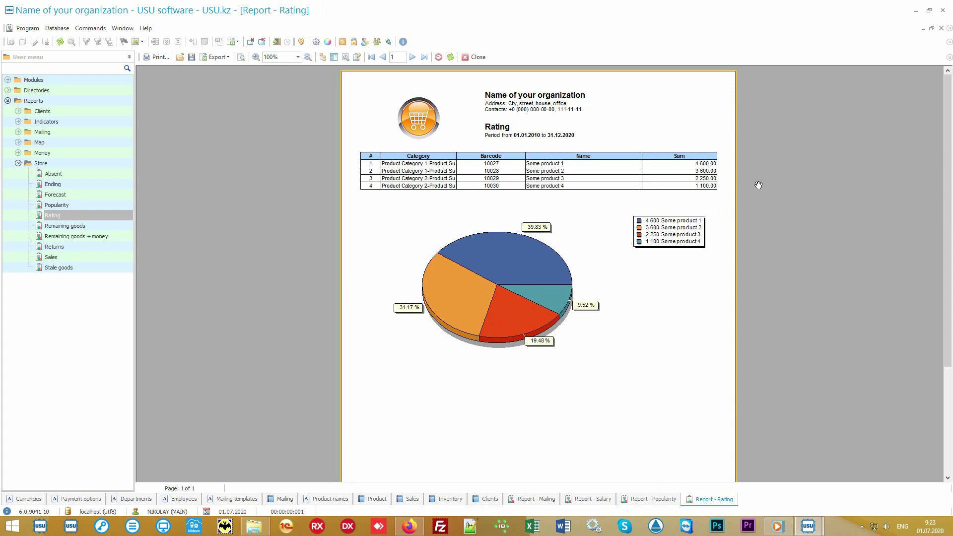
Generate the store Sales report for the preset period without category, subcategory, store or seller filters.
click(88, 256)
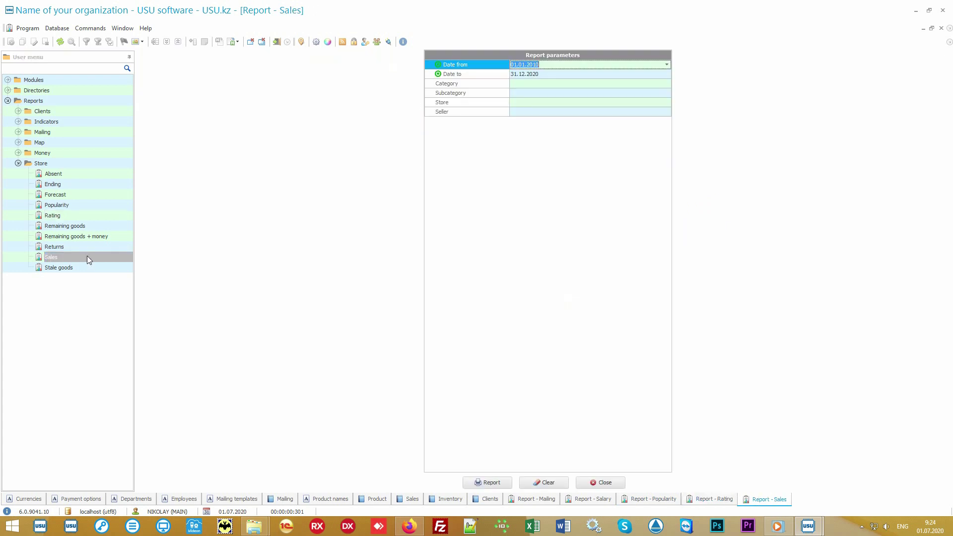
click(489, 481)
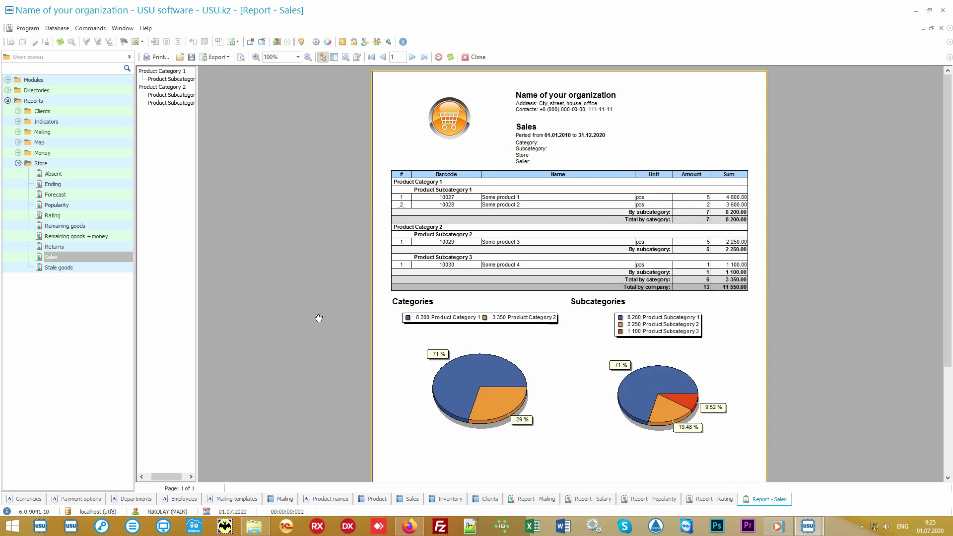
Generate a new store Sales report for the period 01.07.2020 to 05.07.2020, leaving the category, subcategory, store and seller filters empty.
double_click(97, 254)
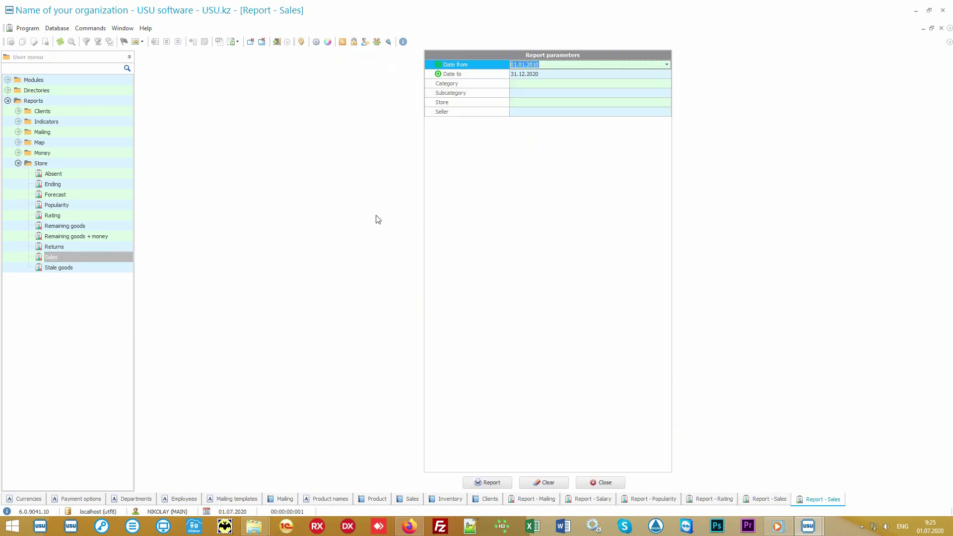
key(Delete)
key(Down)
key(Delete)
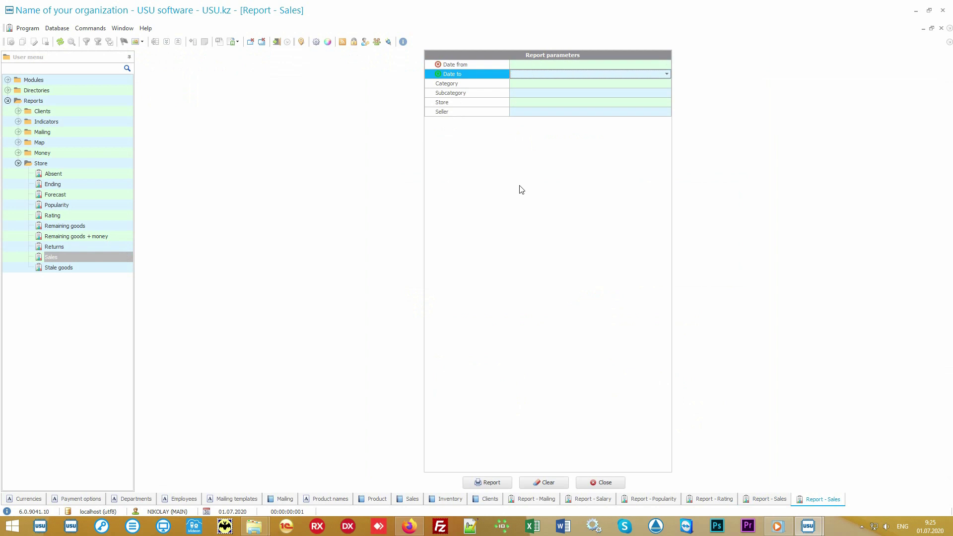
key(Up)
click(668, 65)
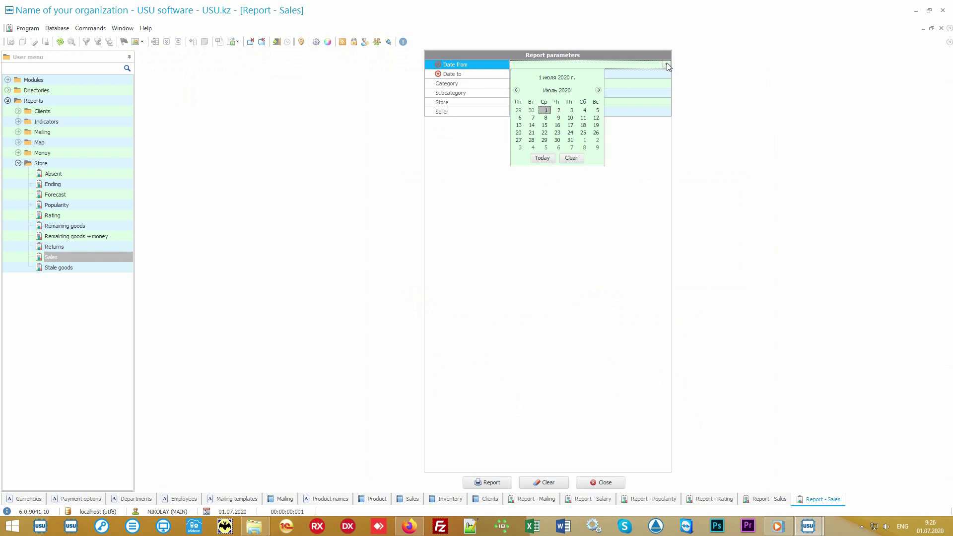
click(543, 159)
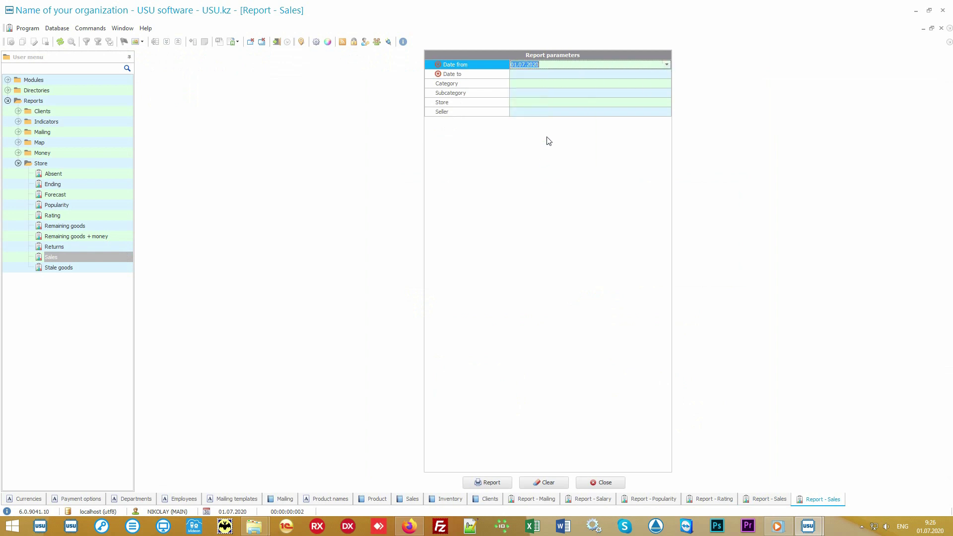
click(542, 75)
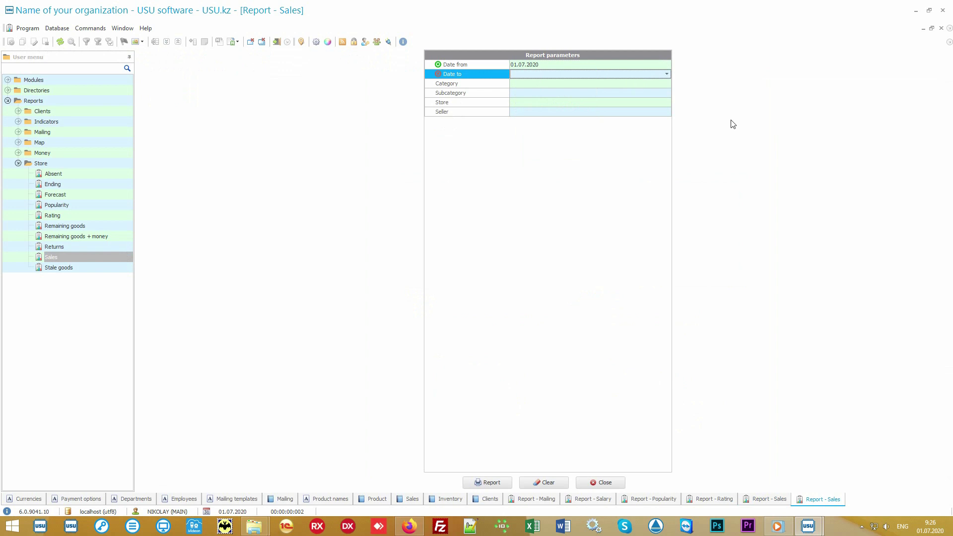
text(05.07.)
key(Return)
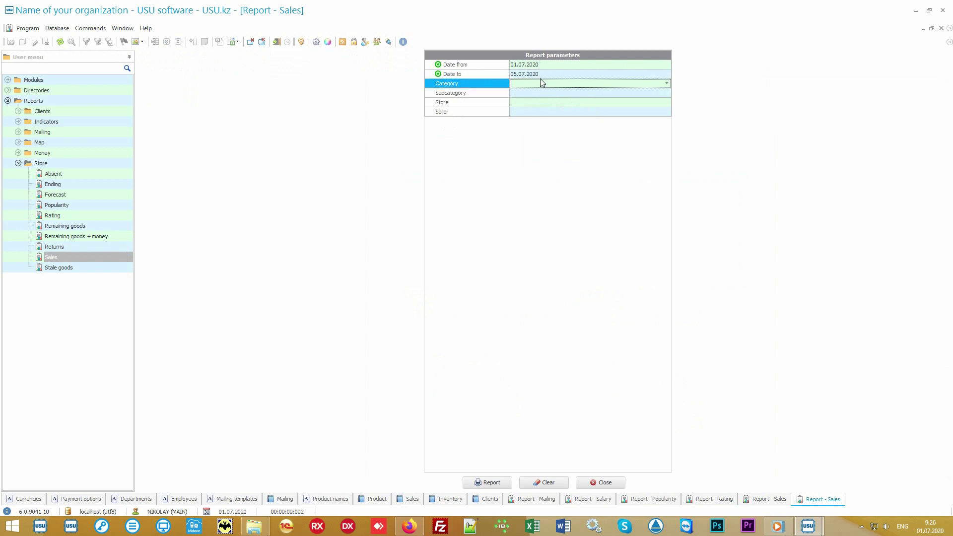
click(488, 483)
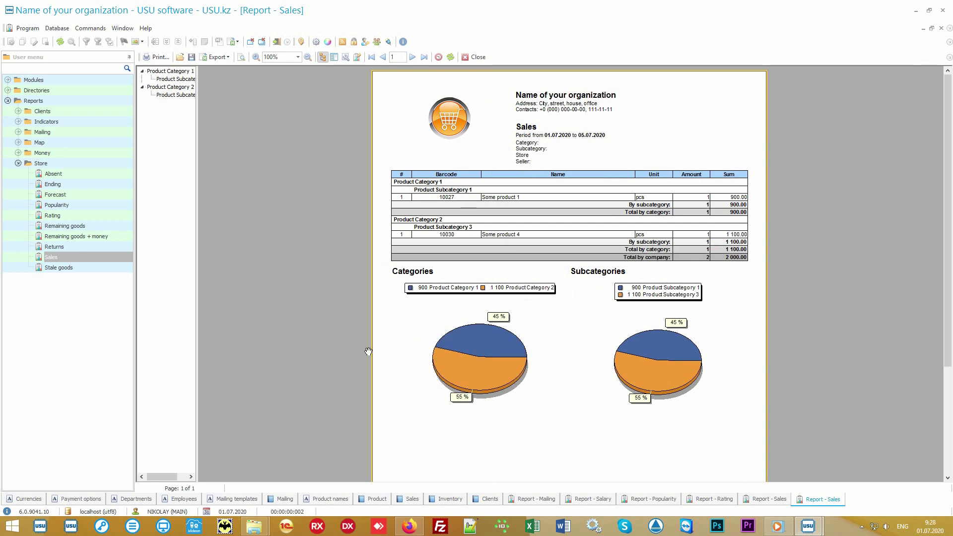
Look through the Store reports from Absent to Stale goods and briefly view the list of Money reports.
click(74, 165)
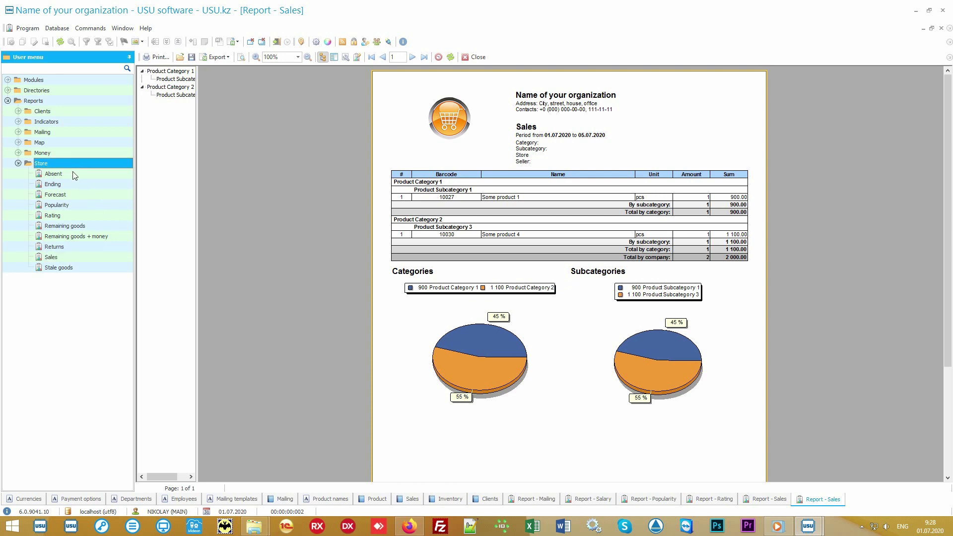
key(Down)
key(Down)
key(Down)
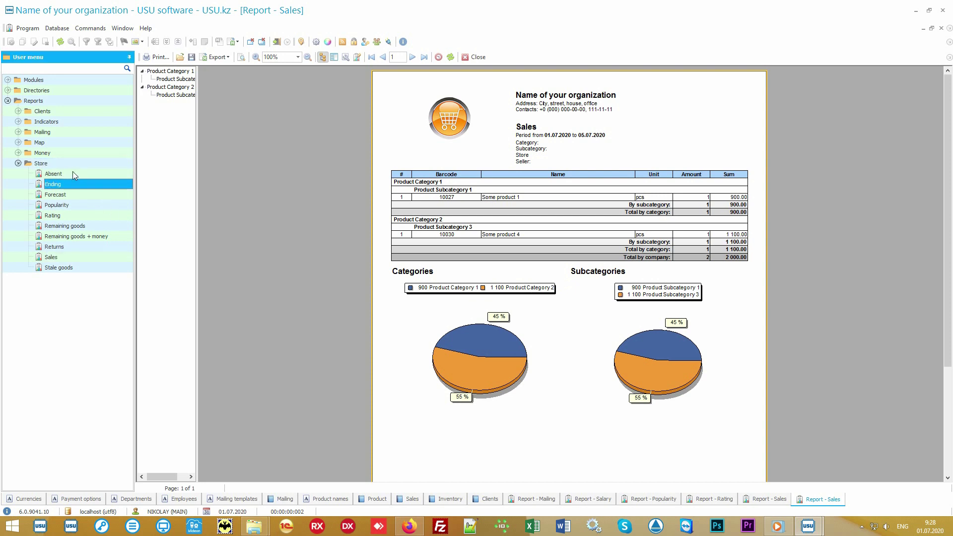
key(Down)
key(Down)
key(Down)
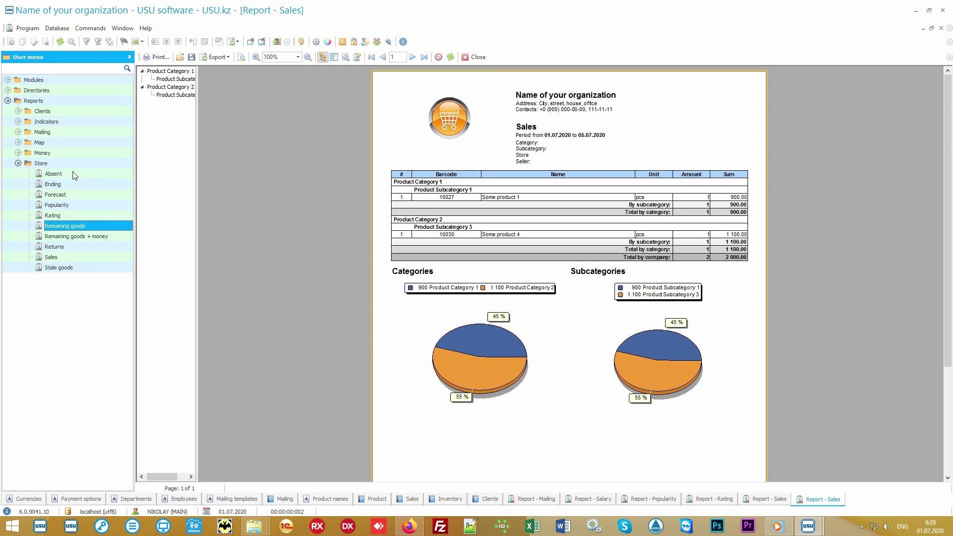
key(Down)
key(Down)
key(Down)
key(Down)
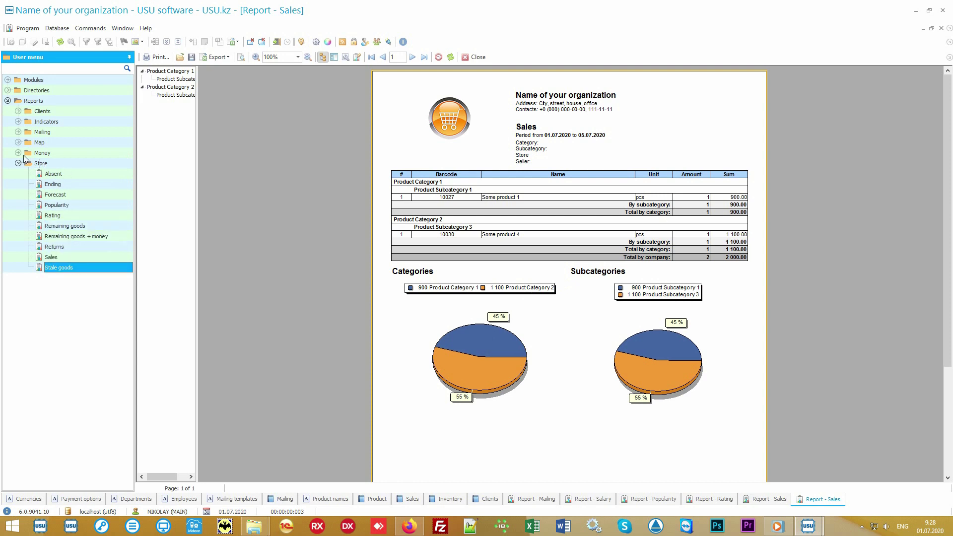
click(19, 152)
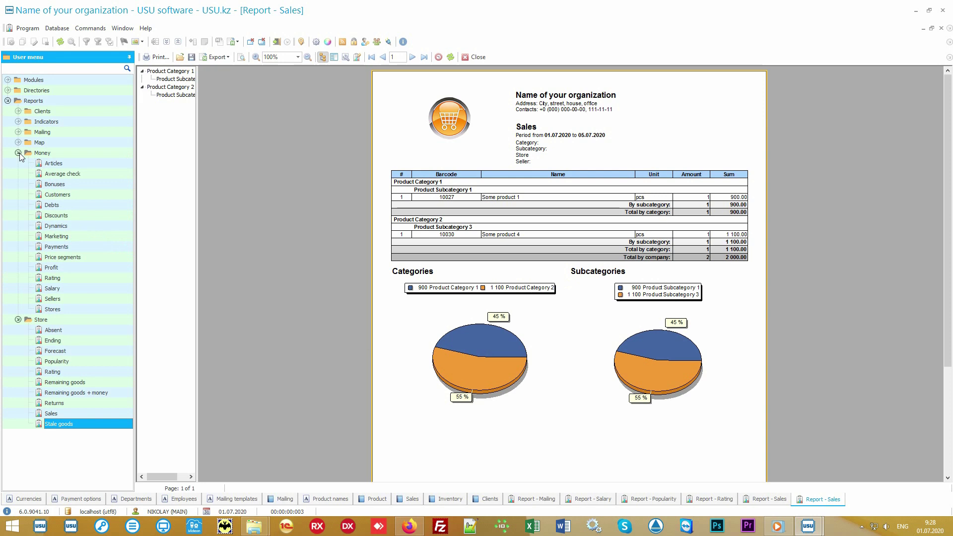
click(18, 153)
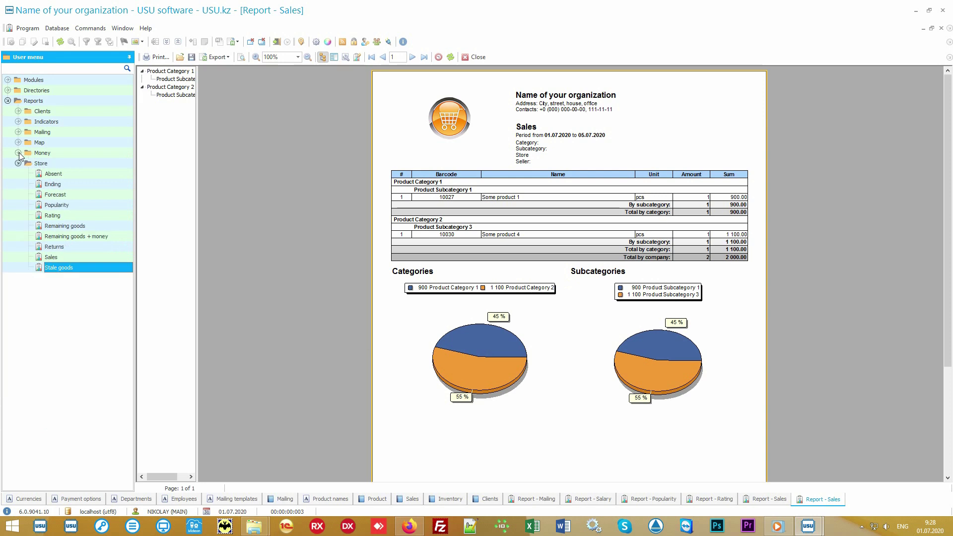
click(62, 165)
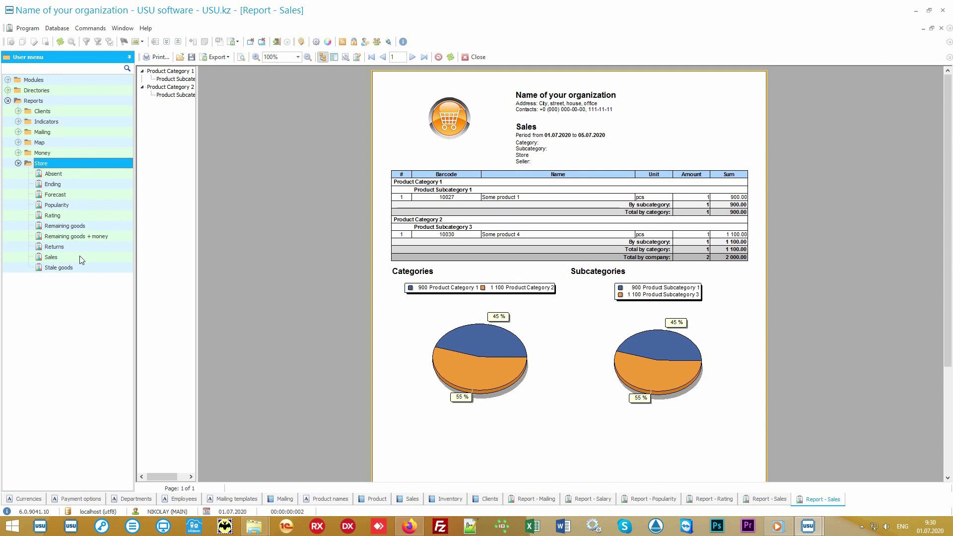
Open the store Sales report parameters again and review the date, category, subcategory, store and seller filters, including the available categories.
double_click(52, 258)
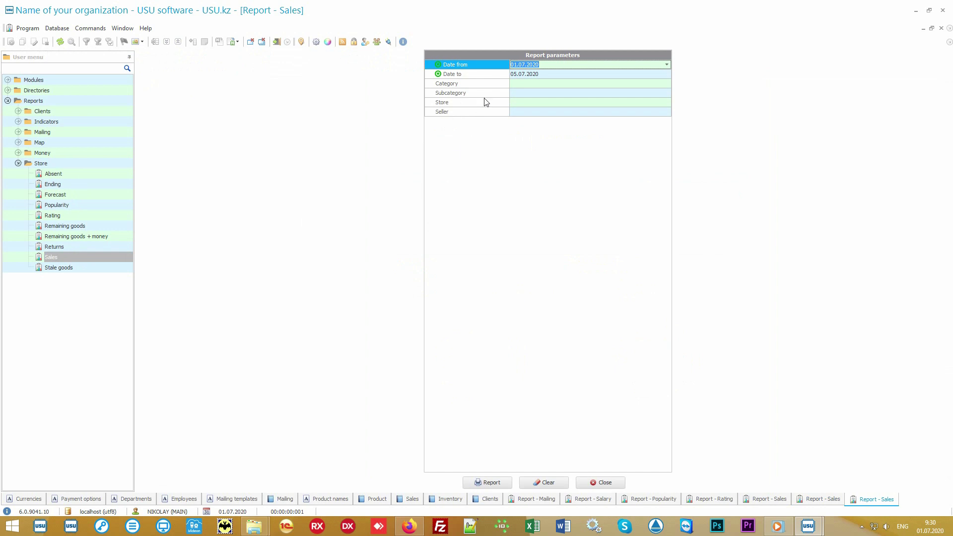
click(491, 75)
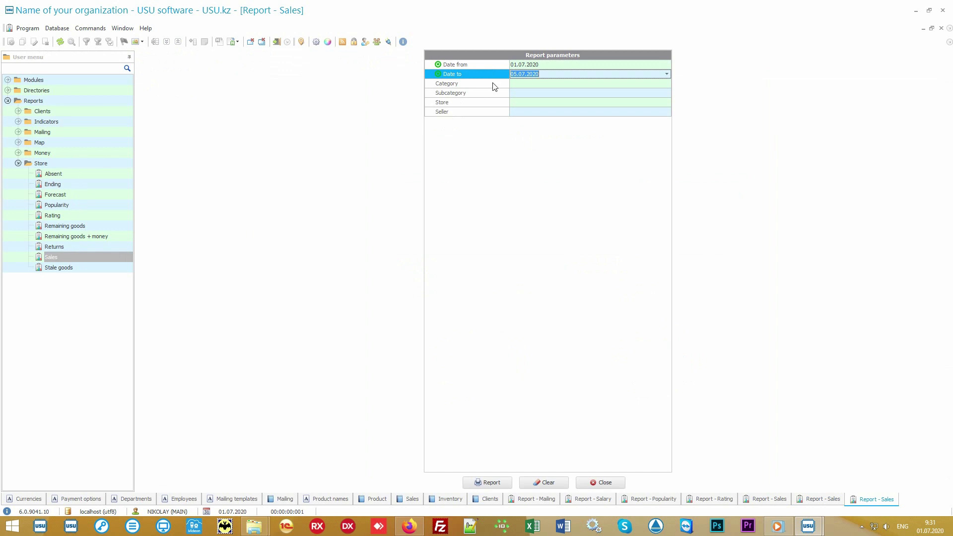
click(494, 85)
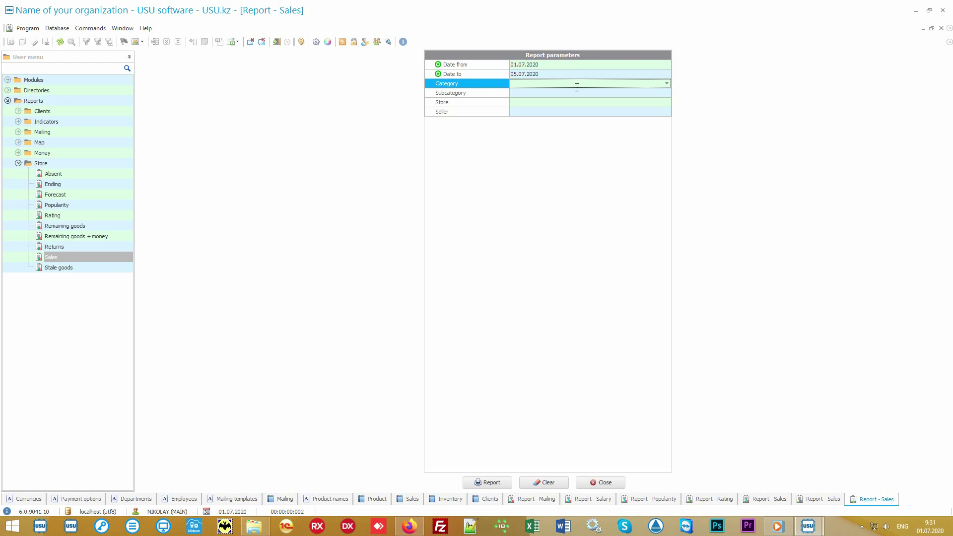
click(666, 86)
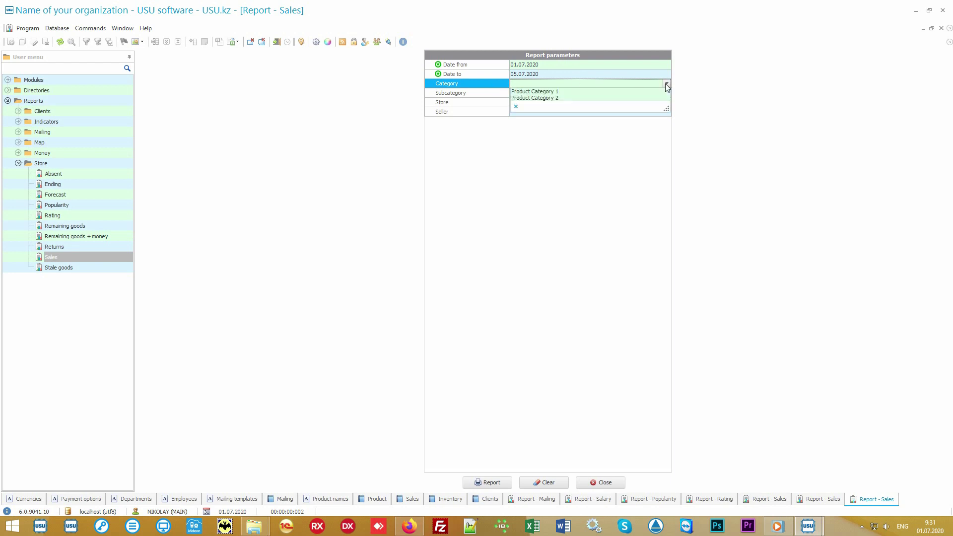
click(667, 85)
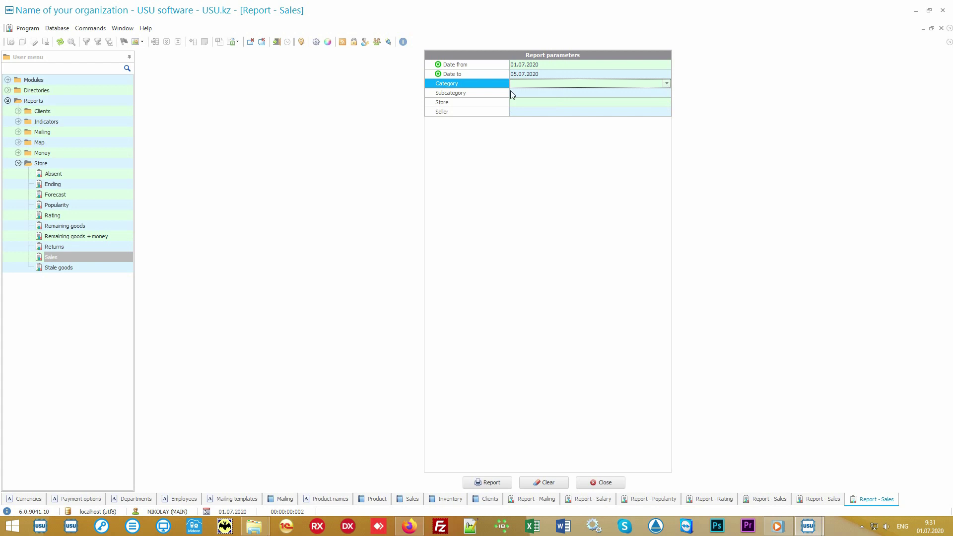
click(494, 94)
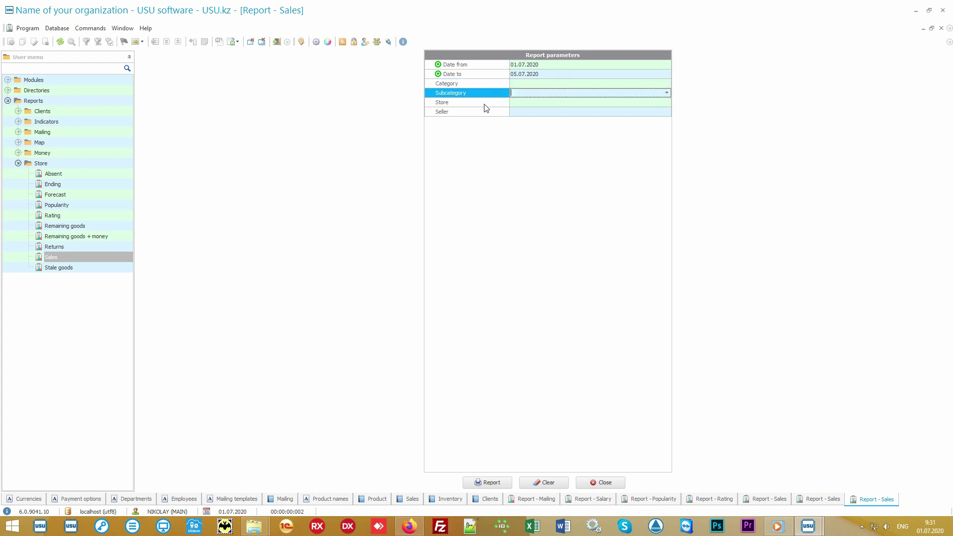
click(487, 105)
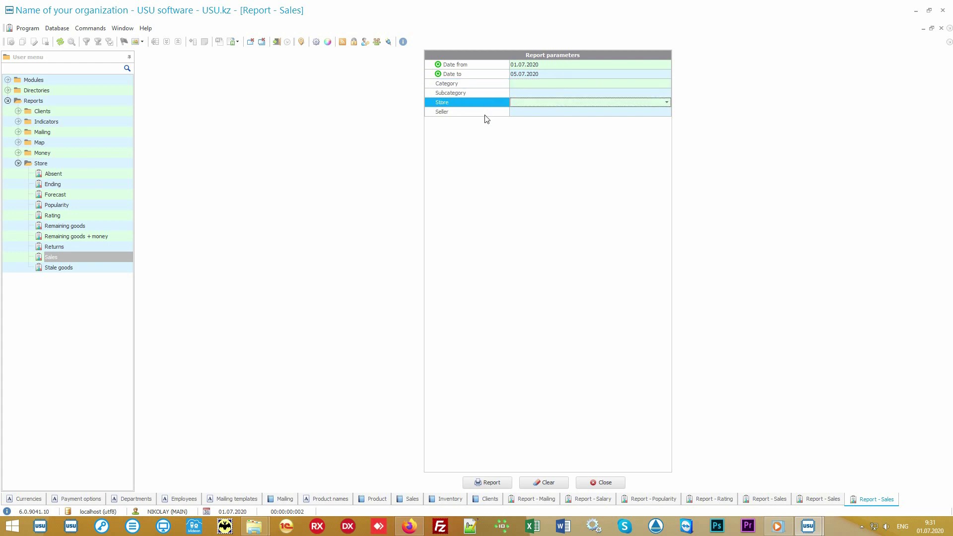
click(485, 113)
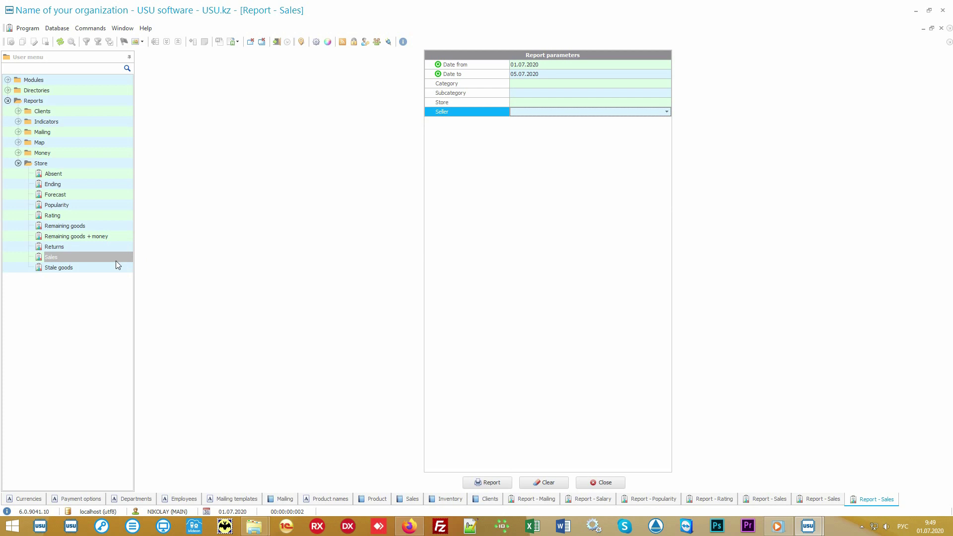
Generate the Stale goods and Absent store reports, keeping the preset dates for both.
click(91, 270)
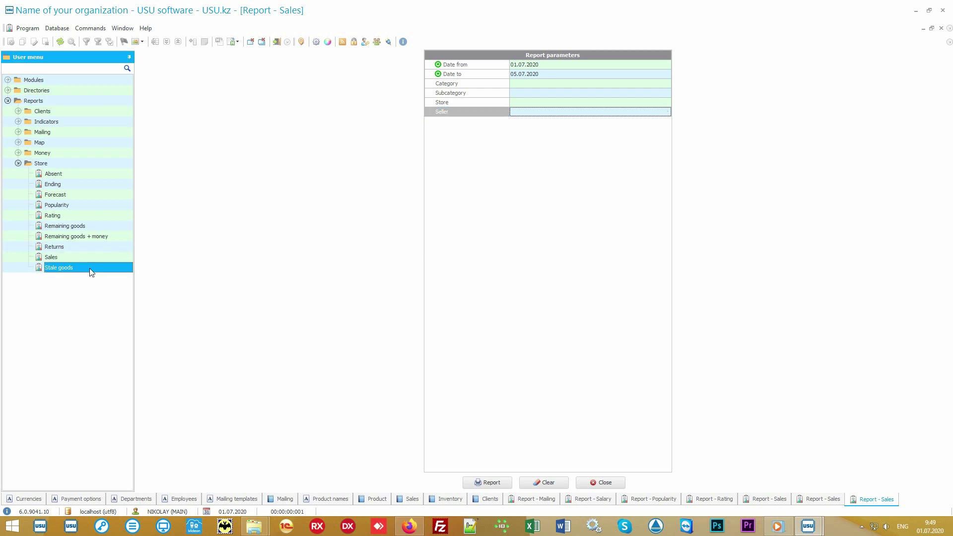
click(485, 485)
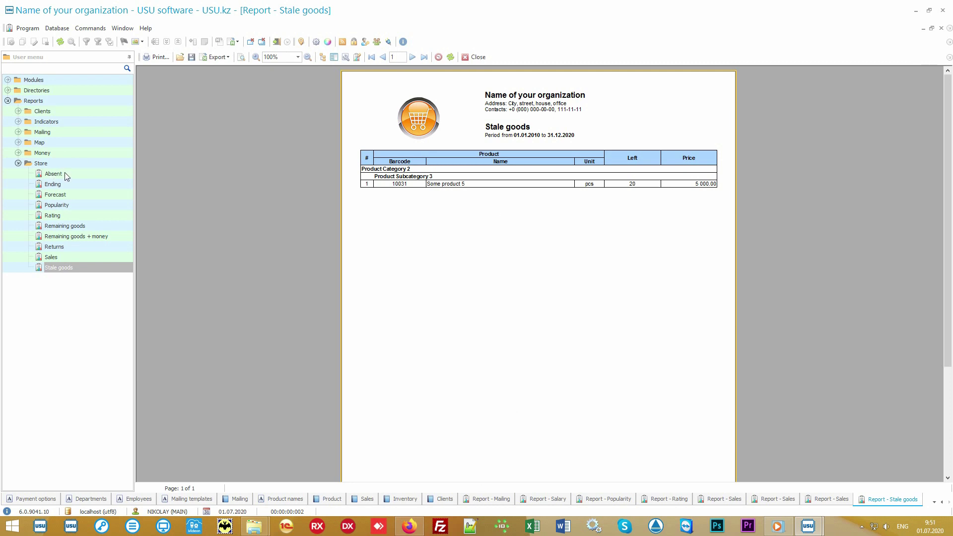
click(54, 174)
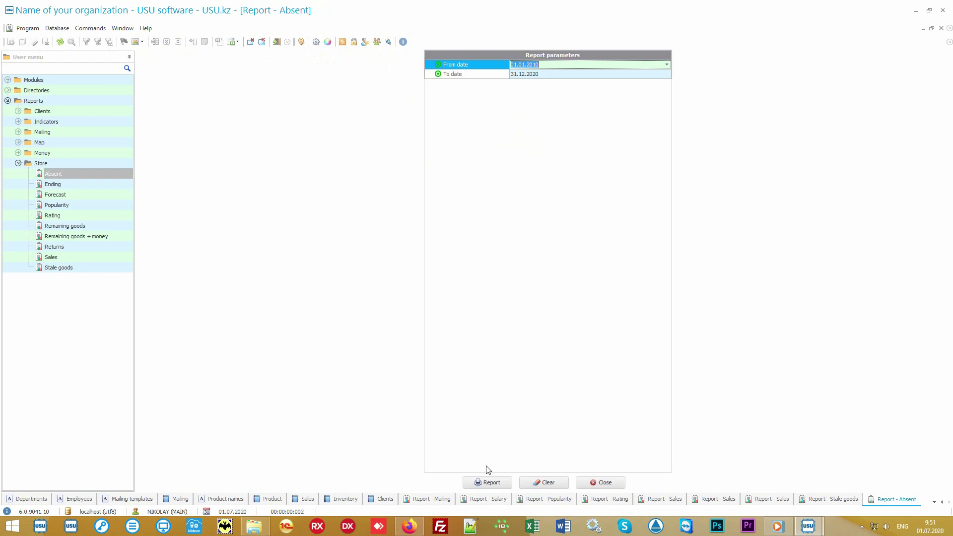
click(499, 483)
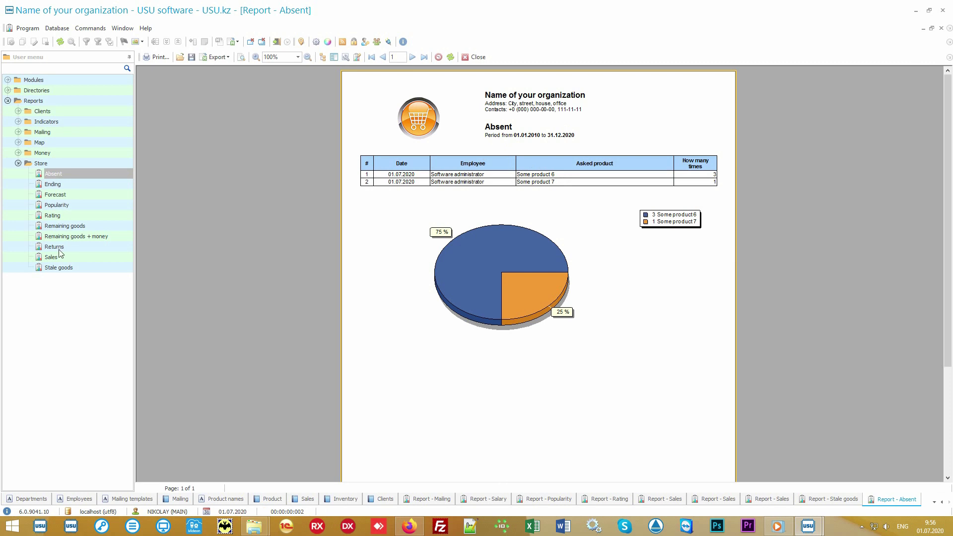
Generate the Returns report without a department filter and the Forecast report, keeping the preset dates for both.
click(60, 247)
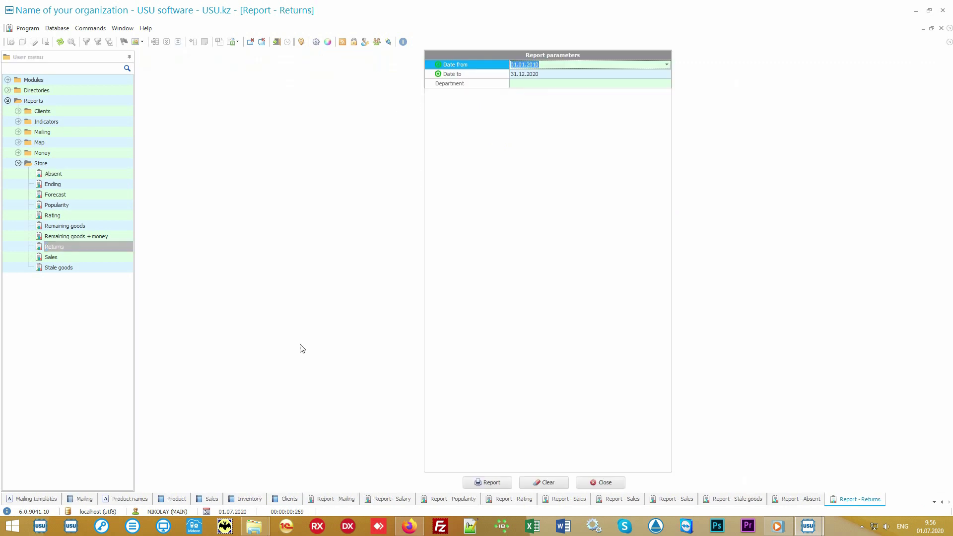
click(486, 480)
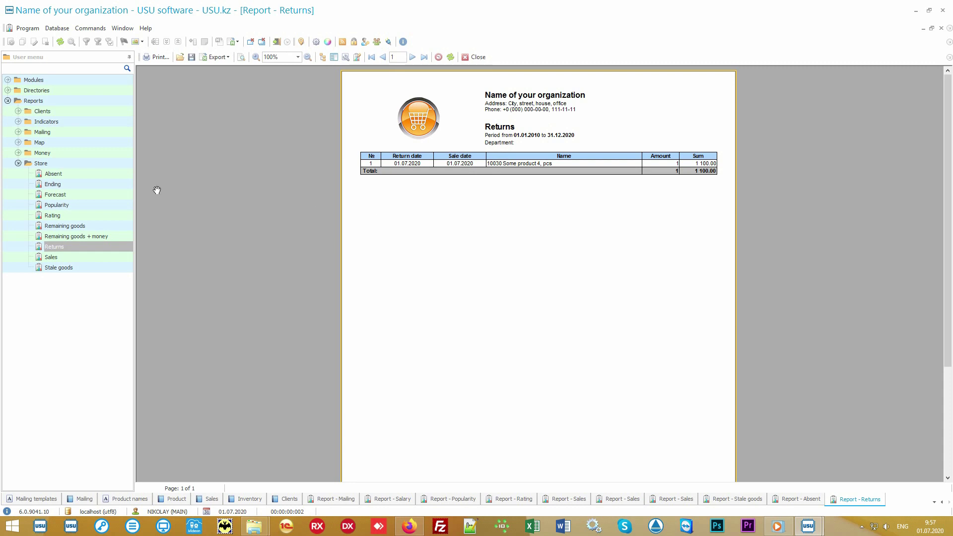
click(81, 197)
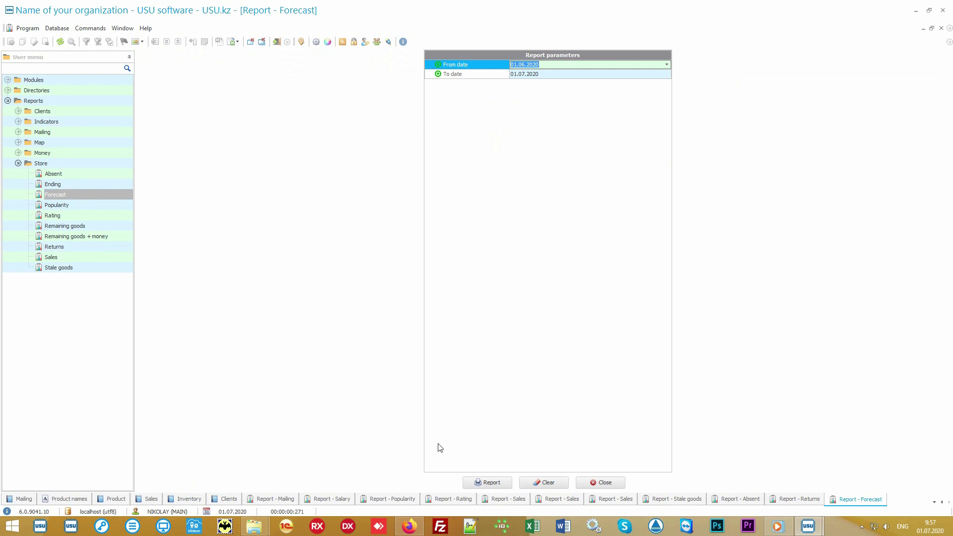
click(491, 482)
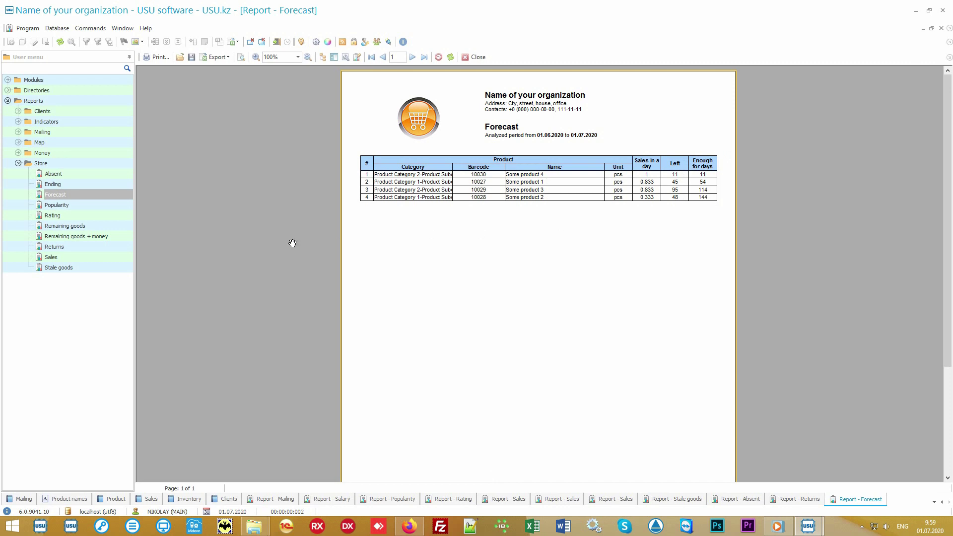
Generate the Ending store report and the Remaining goods report with the preset dates and no department, category or subcategory filter.
click(106, 184)
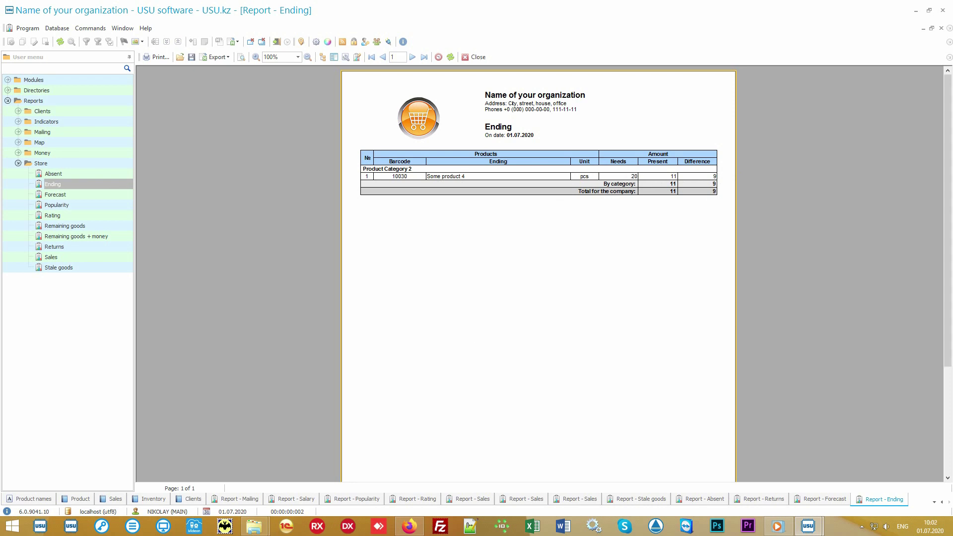
double_click(96, 227)
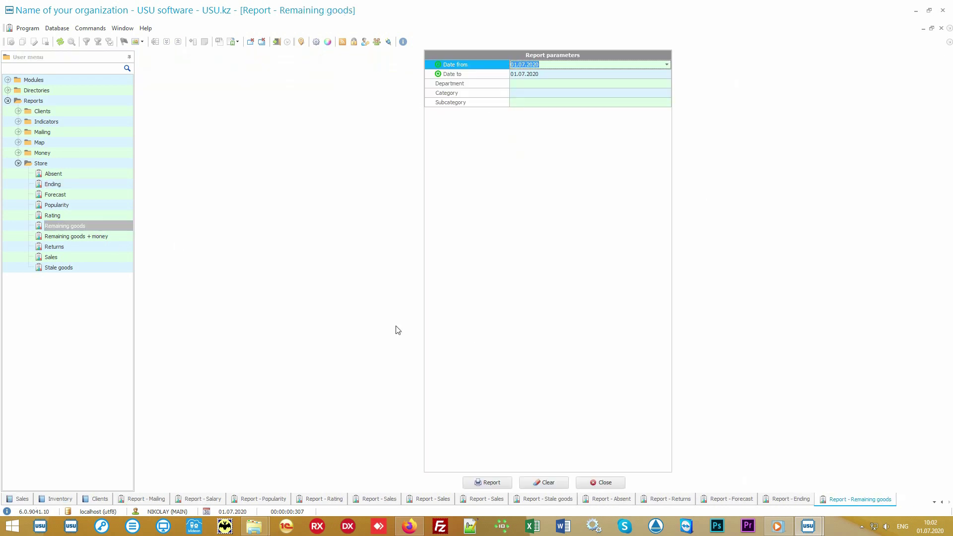
click(499, 480)
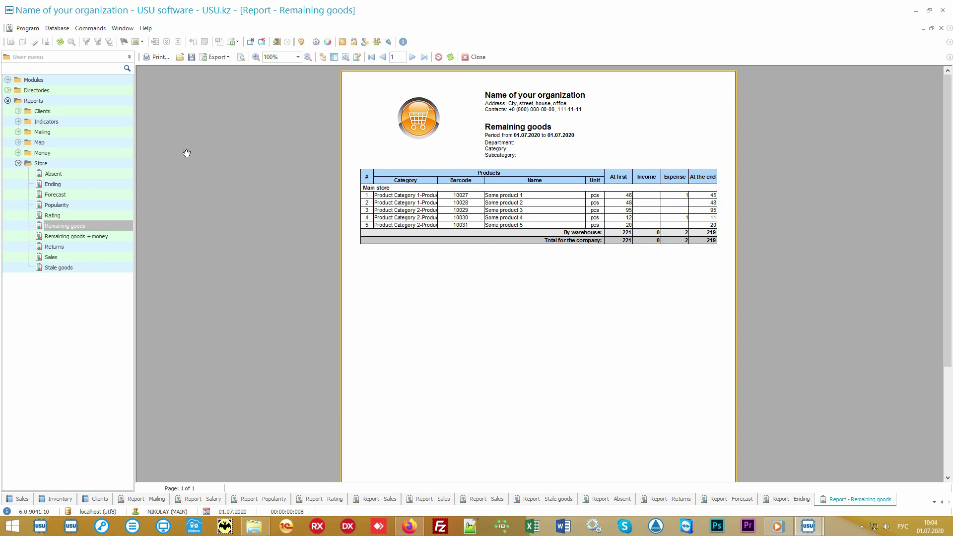
Expand the Money reports group and collapse the Store reports group.
double_click(94, 153)
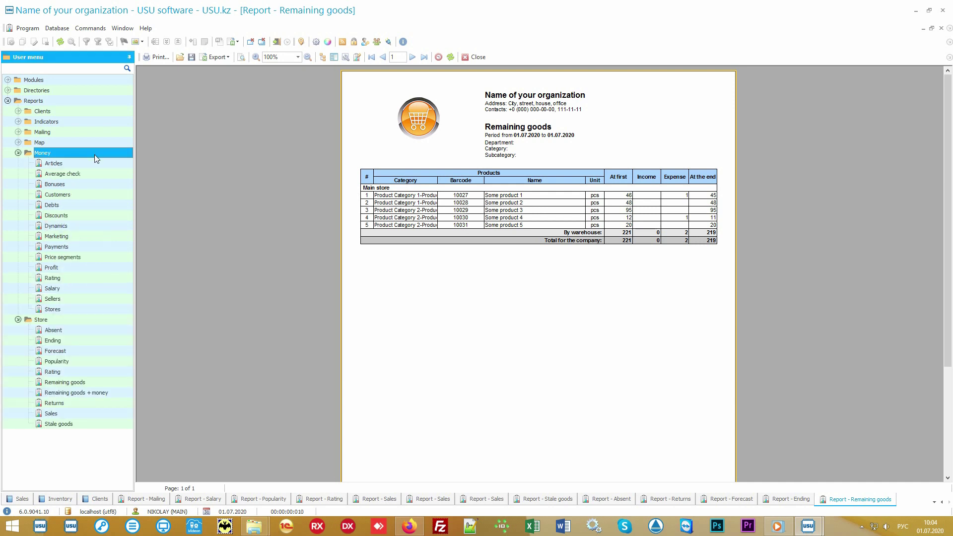
click(32, 323)
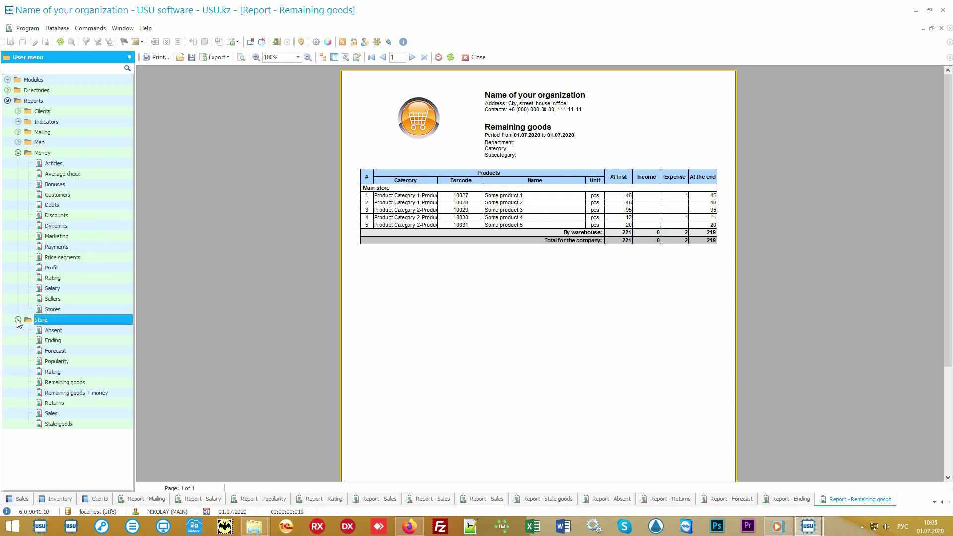
click(18, 320)
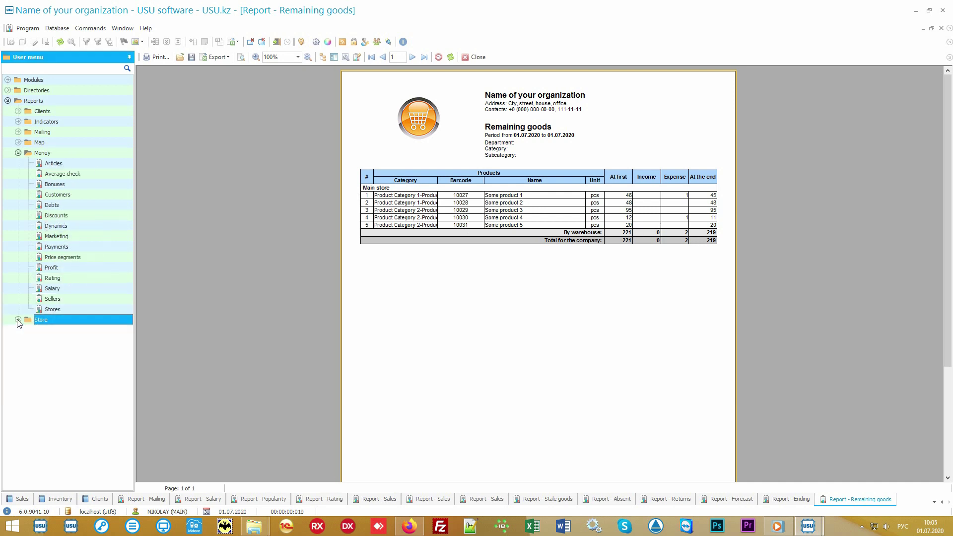
click(73, 155)
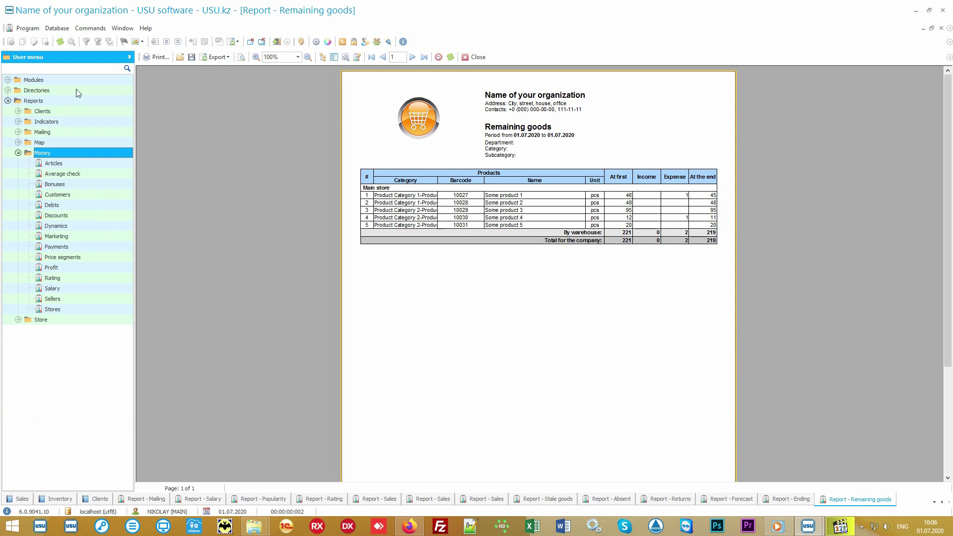
Expand the Money group of the directories and open the Financial items directory.
double_click(75, 88)
double_click(67, 132)
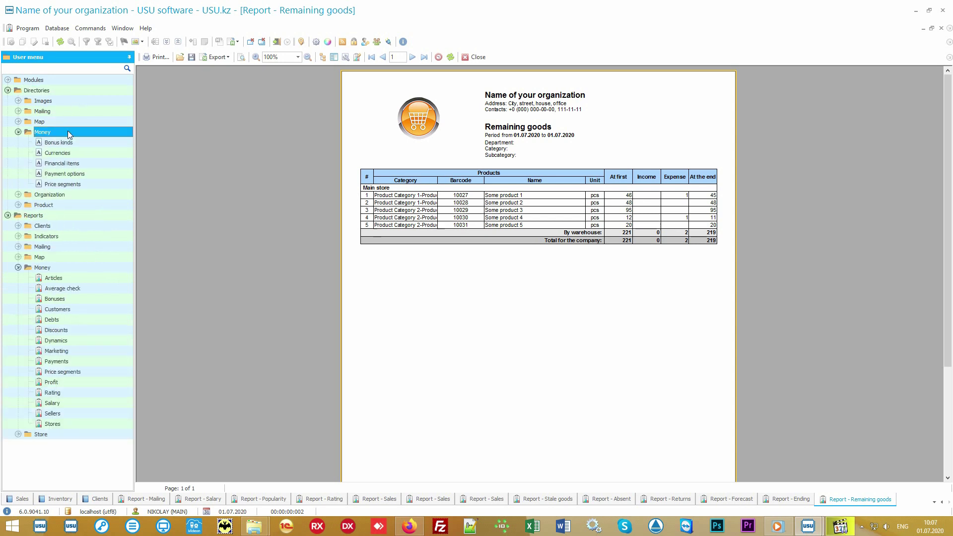
double_click(92, 163)
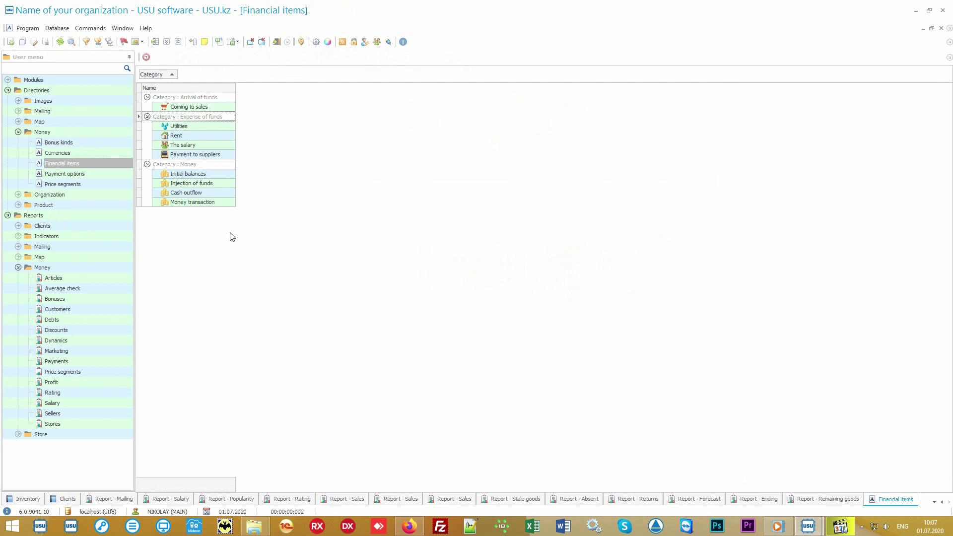
Generate the Articles and Average check money reports with the preset dates and no department filter.
double_click(90, 277)
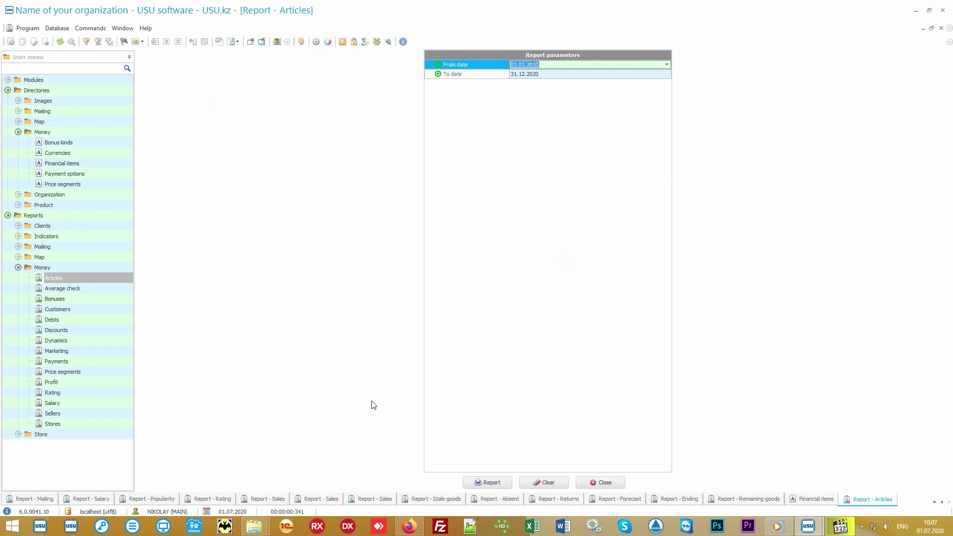
click(481, 481)
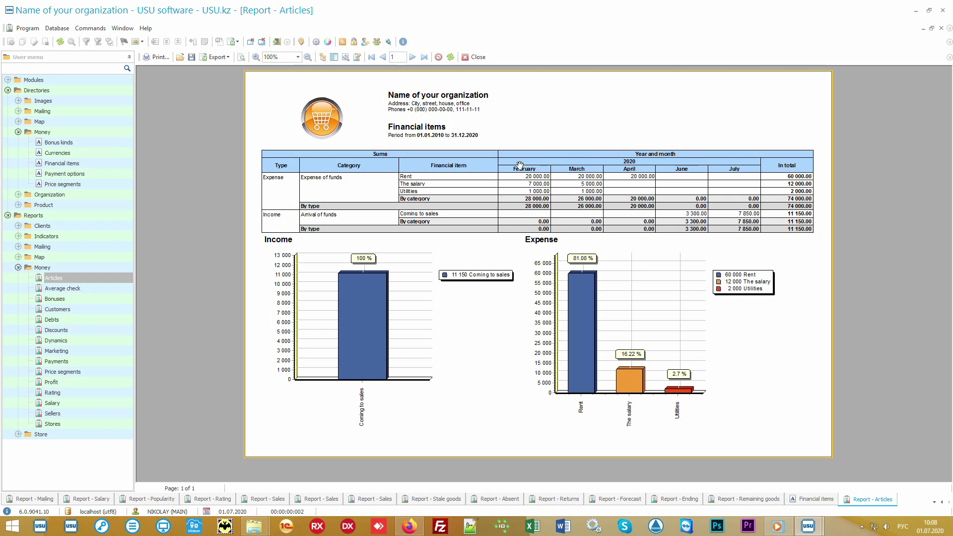
mouse_move(712, 255)
click(86, 288)
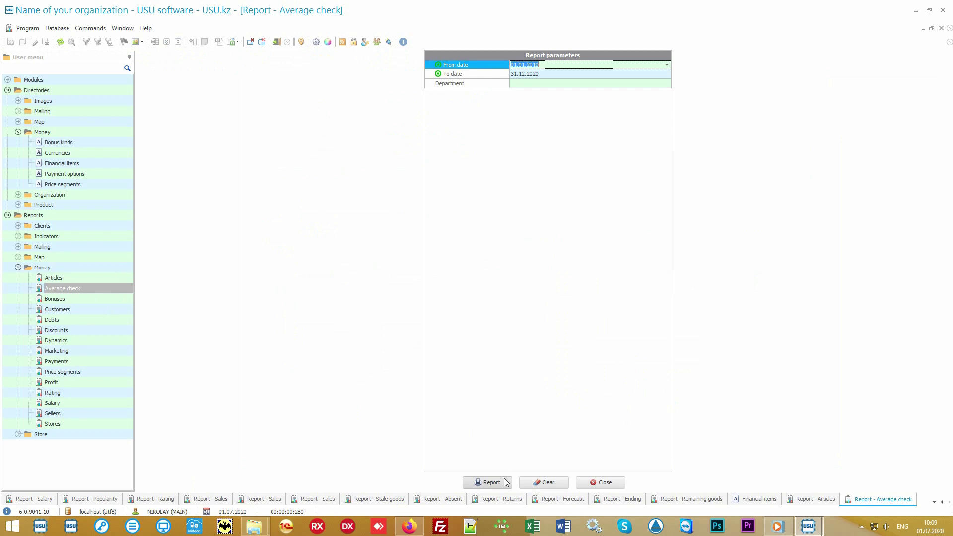
click(506, 483)
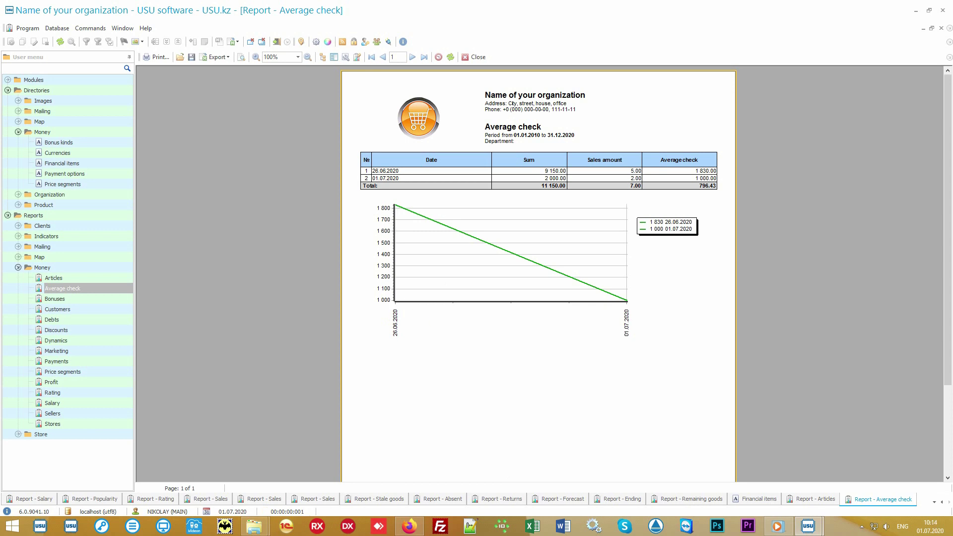
Generate the Price segments and Rating money reports, keeping the preset dates for both.
click(102, 372)
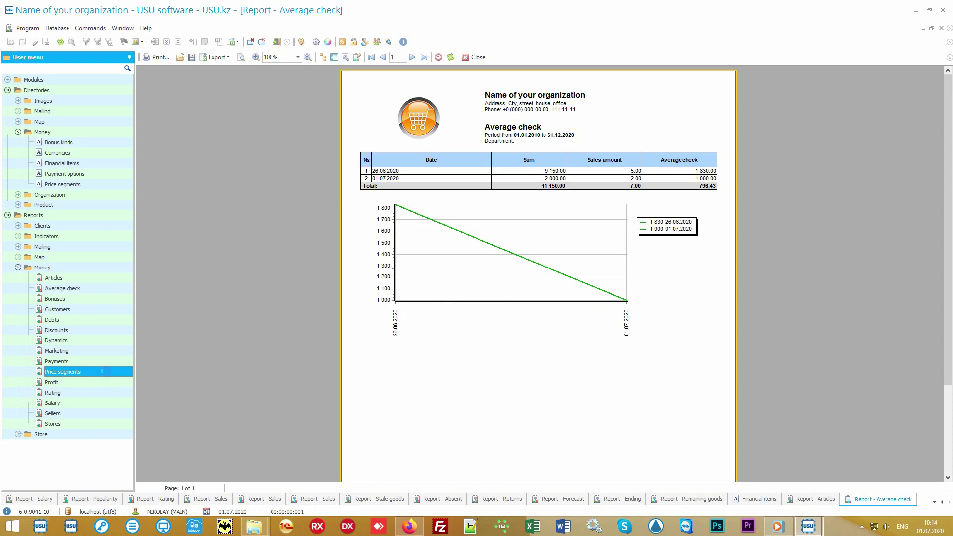
click(488, 483)
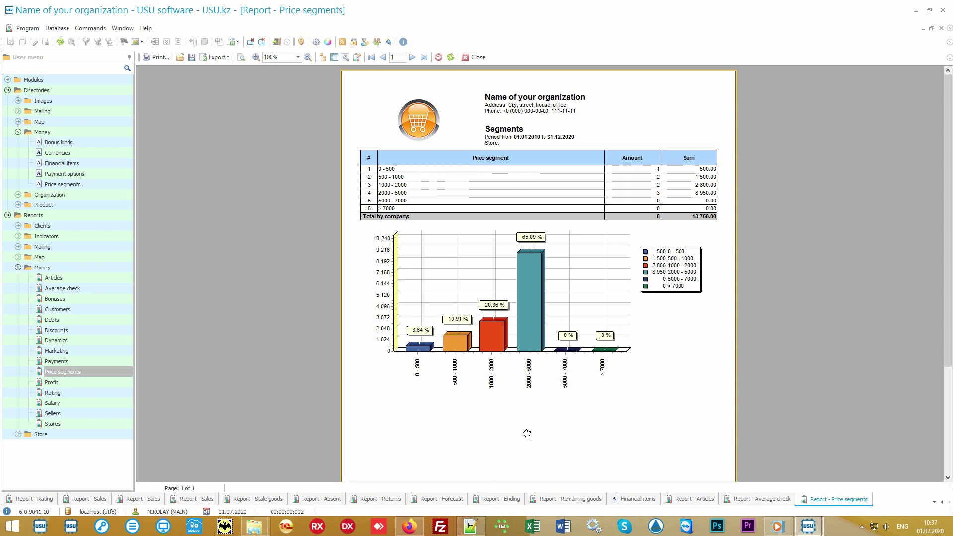
click(93, 394)
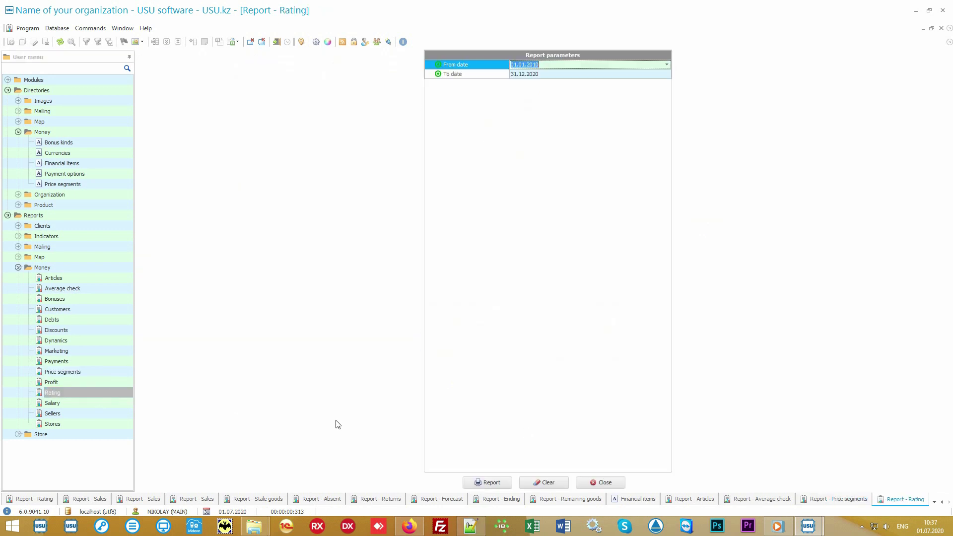
click(484, 488)
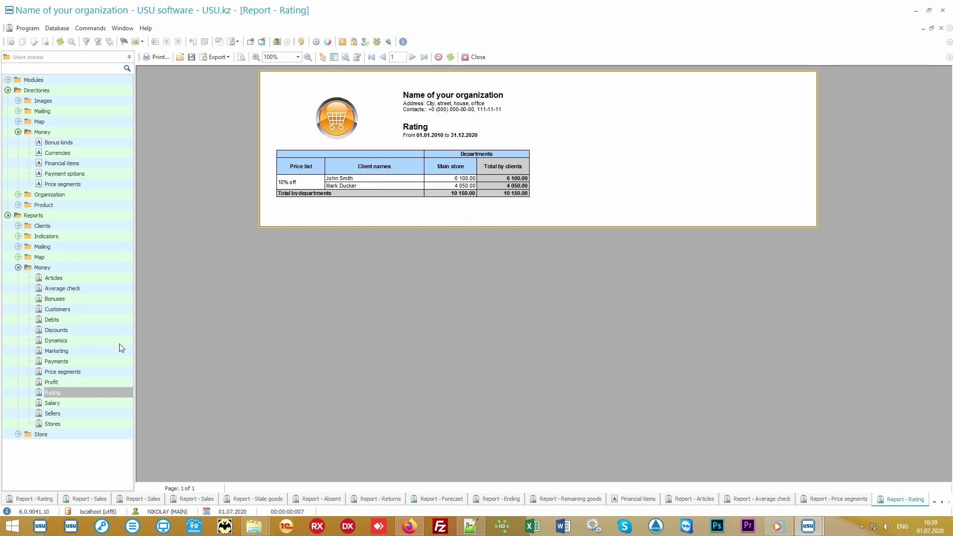
Generate the Marketing report and the Stores report without a department filter, keeping the preset dates for both.
click(94, 351)
click(483, 483)
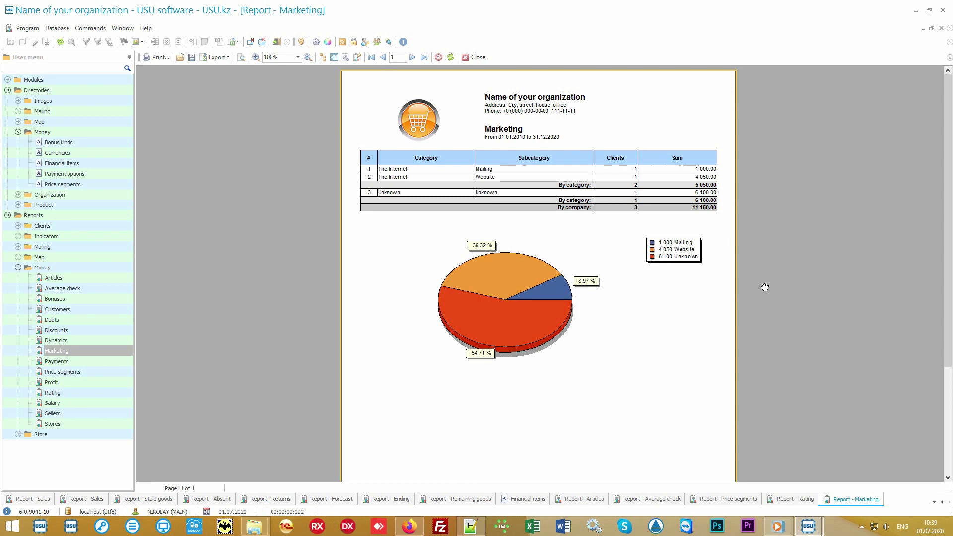
click(97, 421)
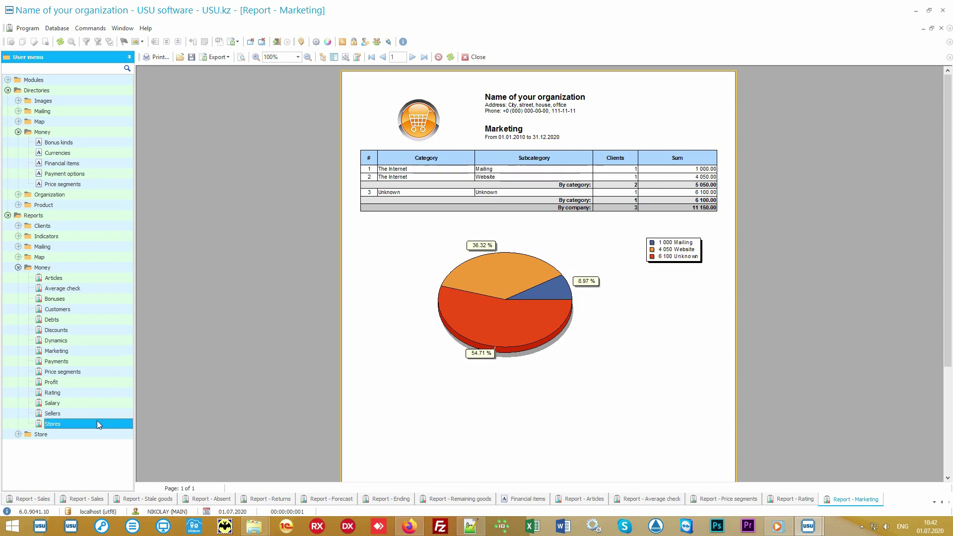
click(490, 484)
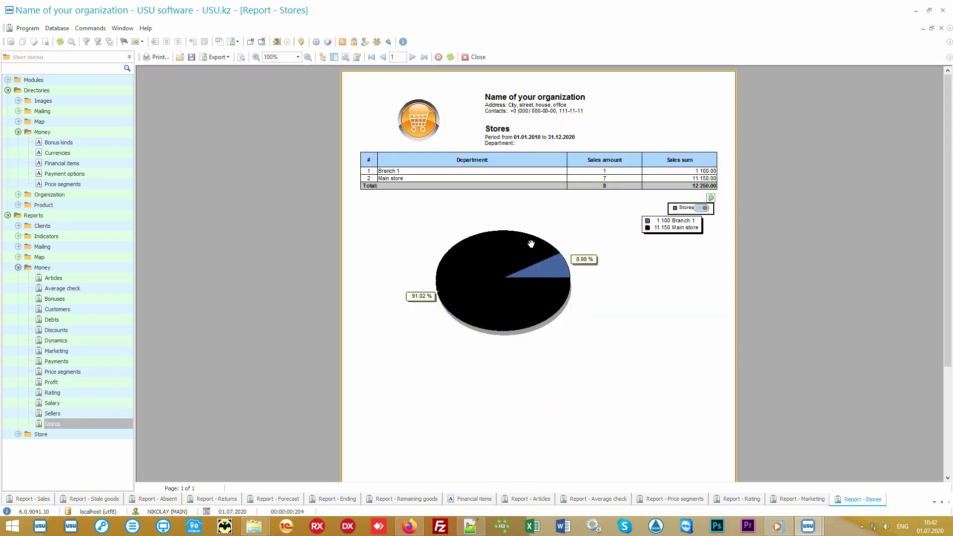
Generate the Sellers report and the Salary report for all employees, keeping the preset dates for both.
click(89, 415)
click(481, 484)
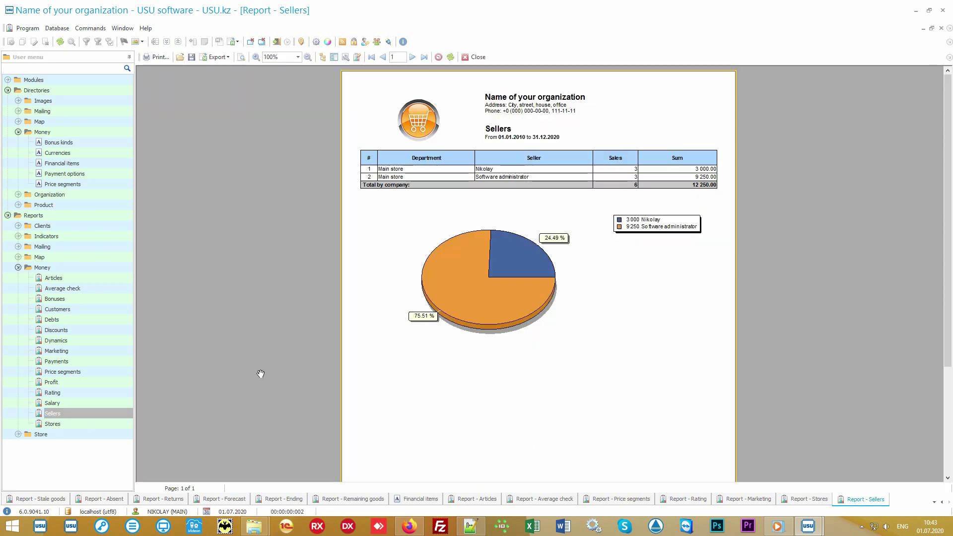
click(85, 403)
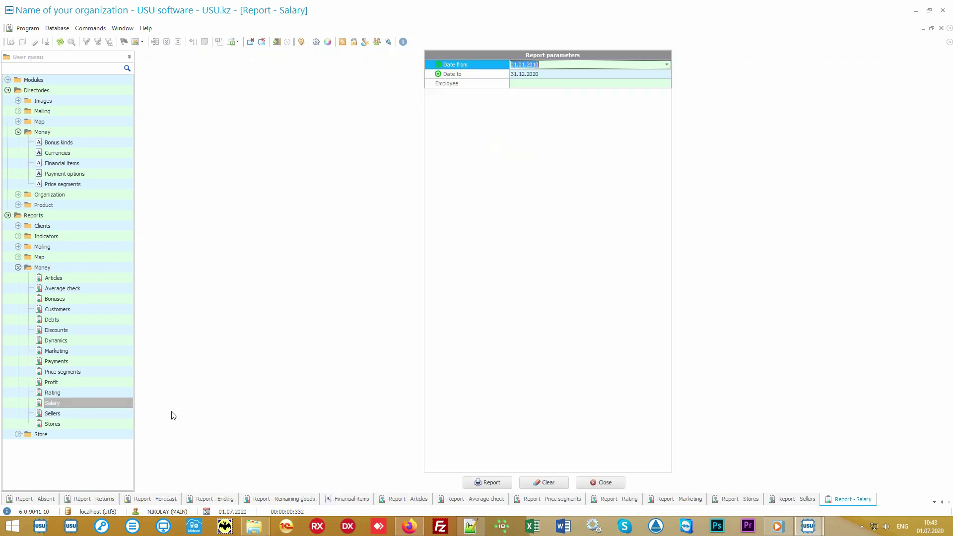
click(484, 482)
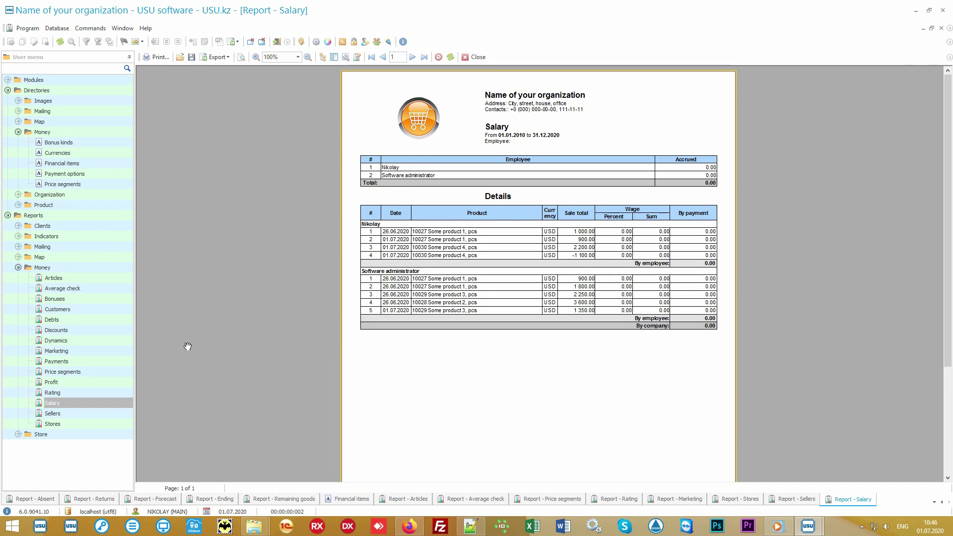
Generate the Discounts report with the preset dates and no department filter, and switch to the open Audit window.
click(109, 328)
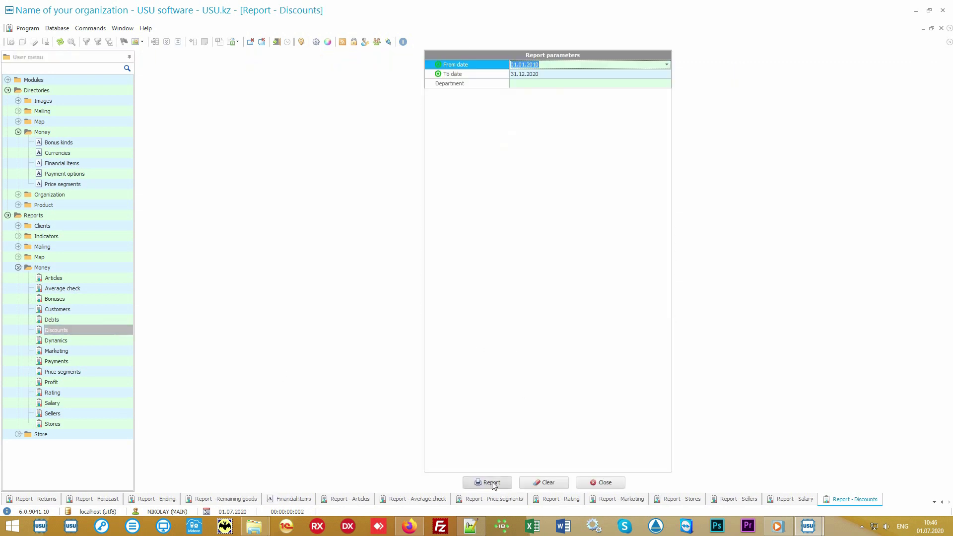
click(491, 483)
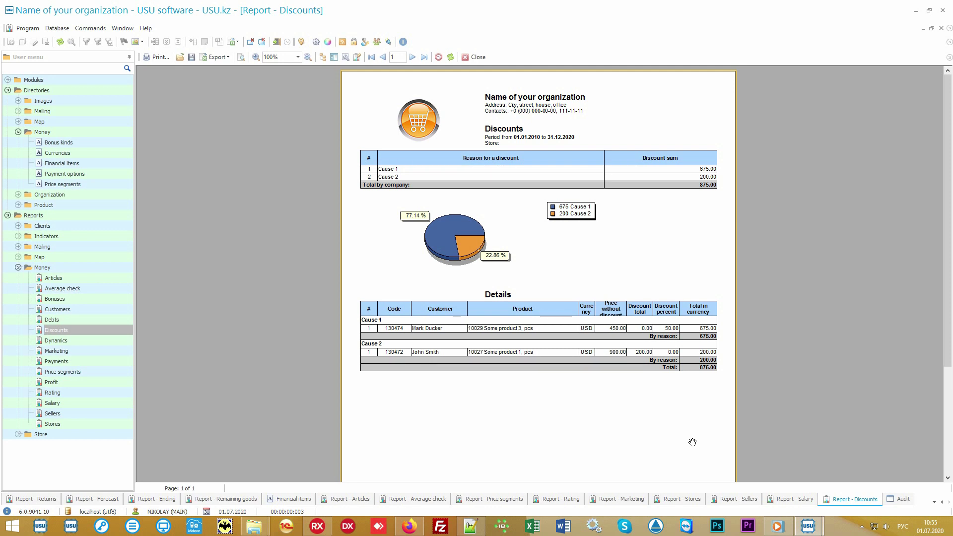
click(902, 501)
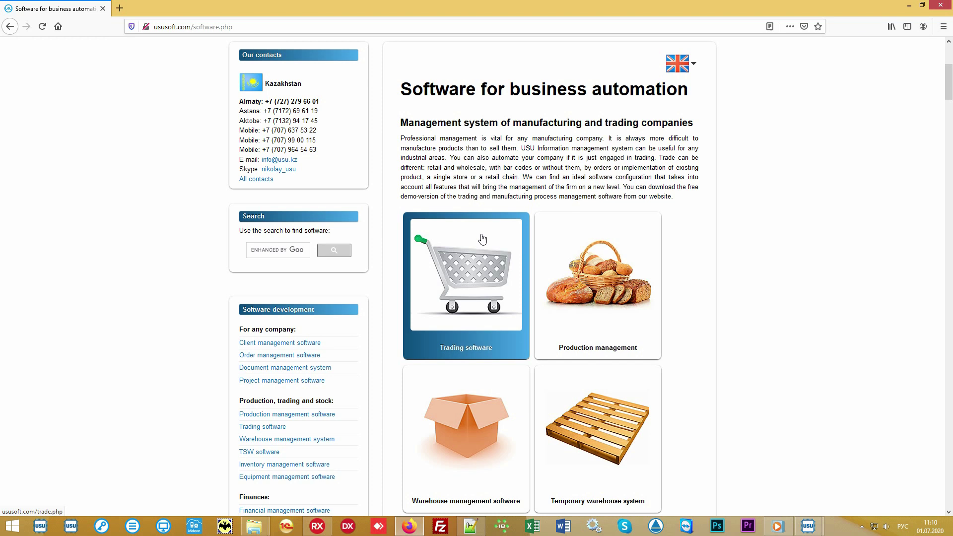
Open the website's Price page and display the software prices and final total in US dollars (USD).
scroll(482, 239, up, 5)
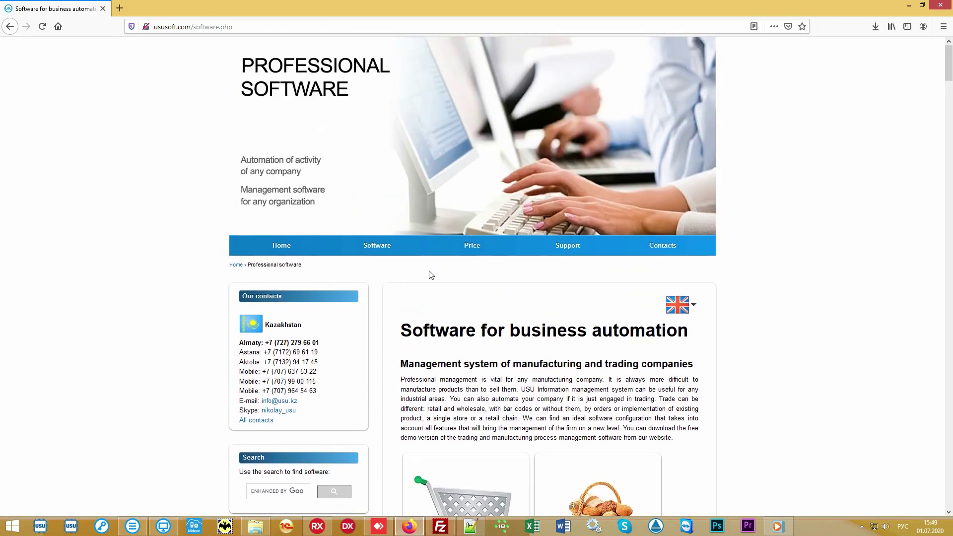
click(466, 252)
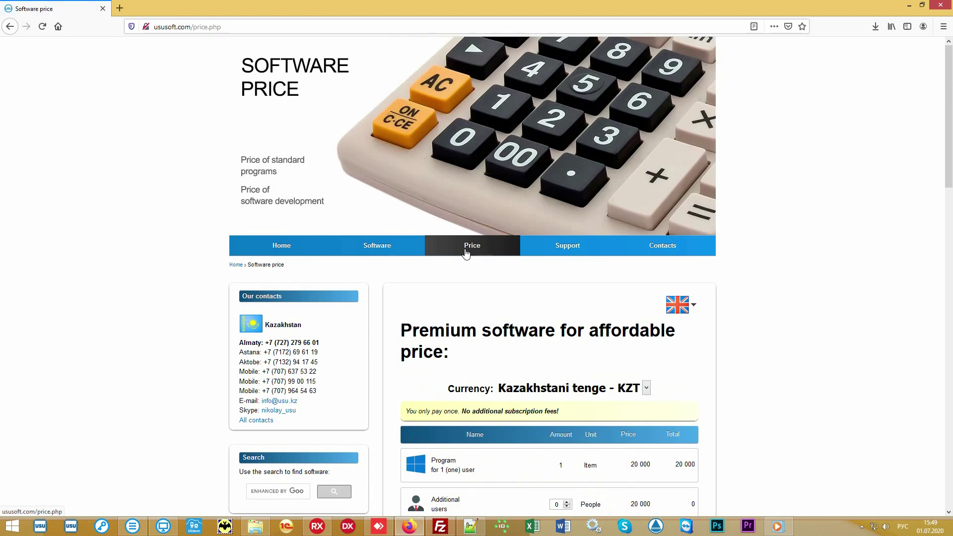
scroll(789, 321, down, 5)
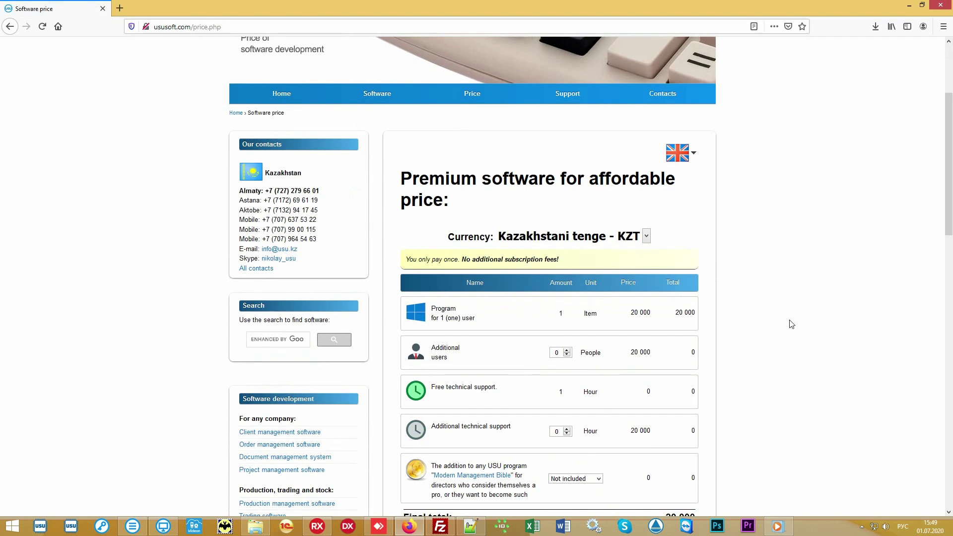
click(647, 134)
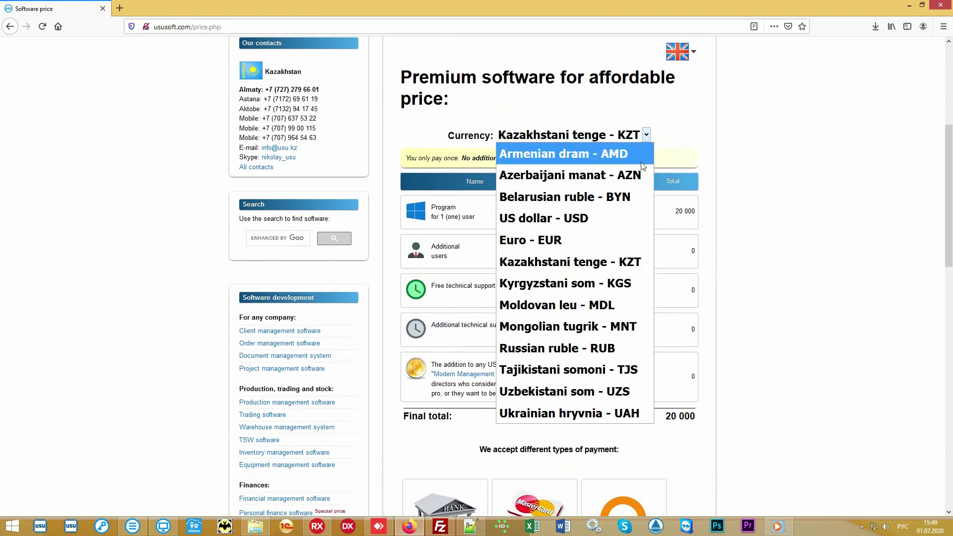
click(585, 219)
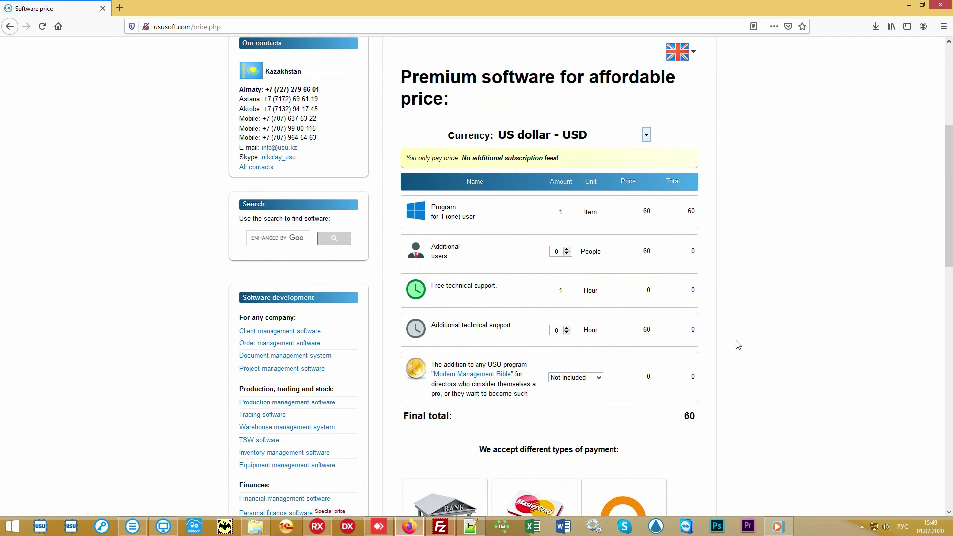
drag(677, 419, 698, 417)
click(662, 422)
scroll(811, 260, down, 1)
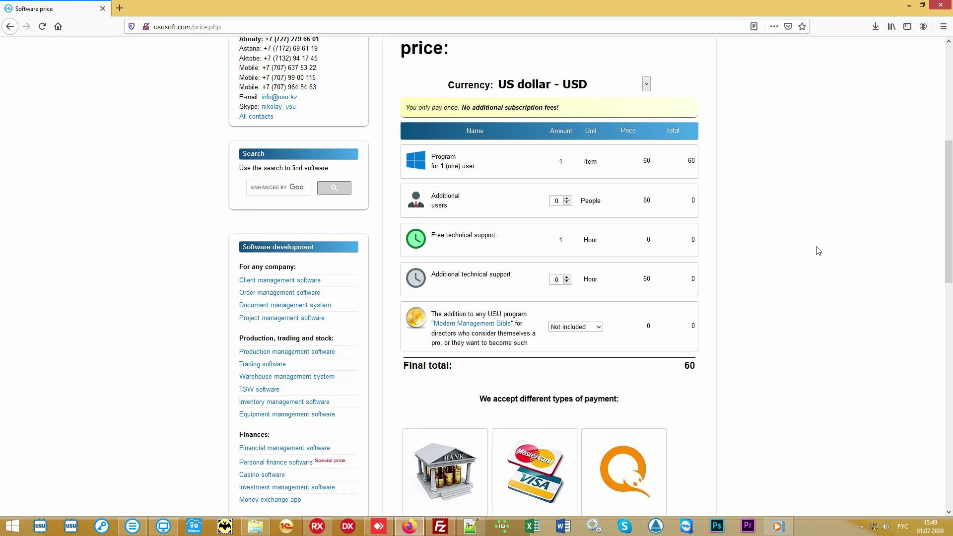
Open the website's Contacts page and review the contact details listed for each country.
scroll(818, 251, up, 6)
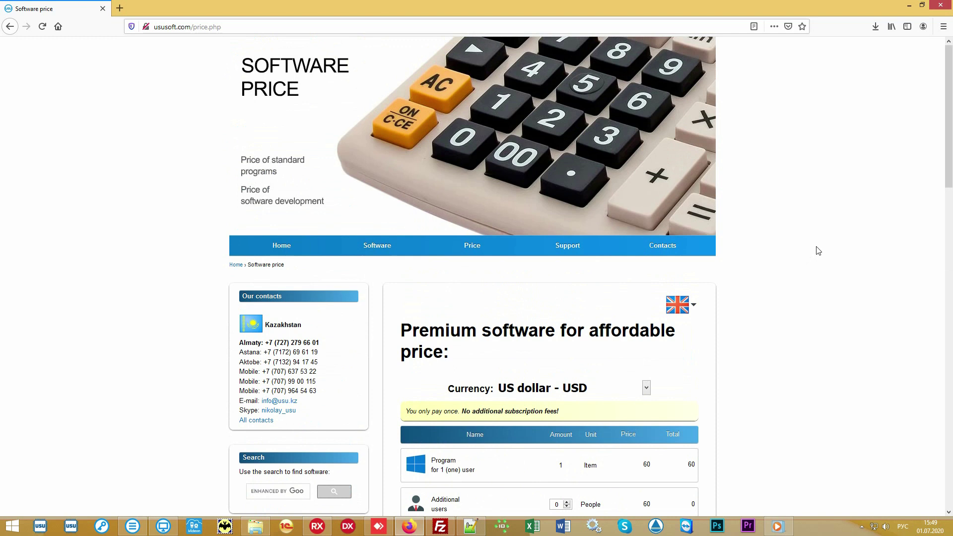
click(673, 245)
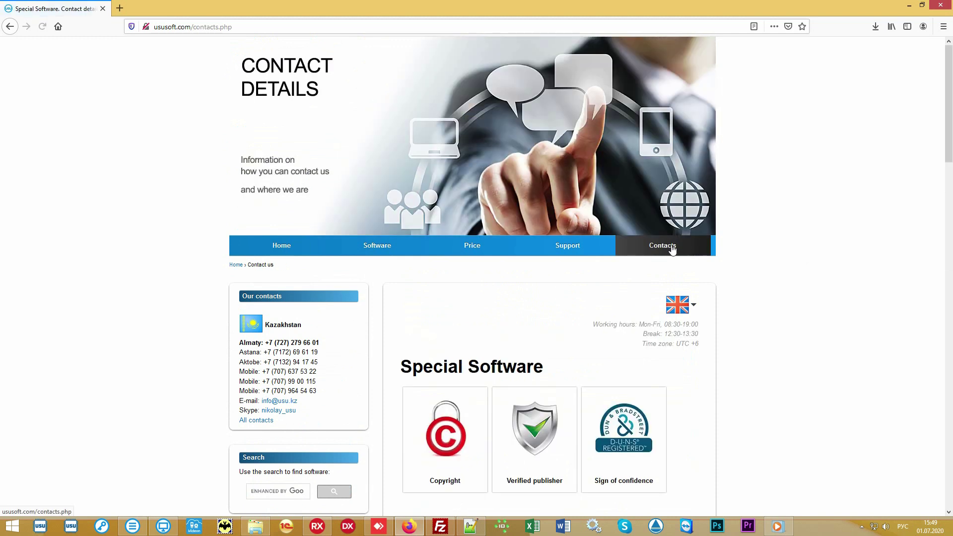
scroll(812, 262, down, 8)
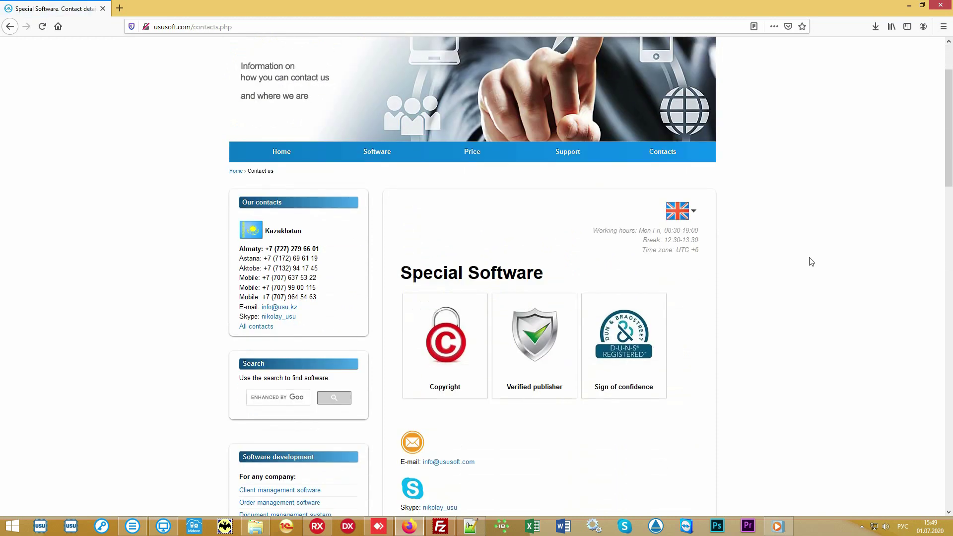
scroll(805, 261, down, 5)
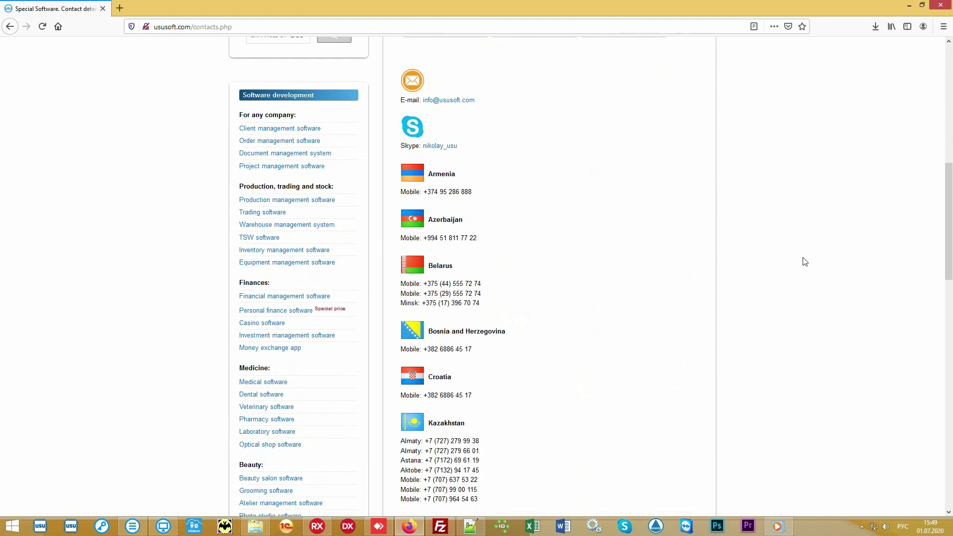
scroll(798, 263, down, 5)
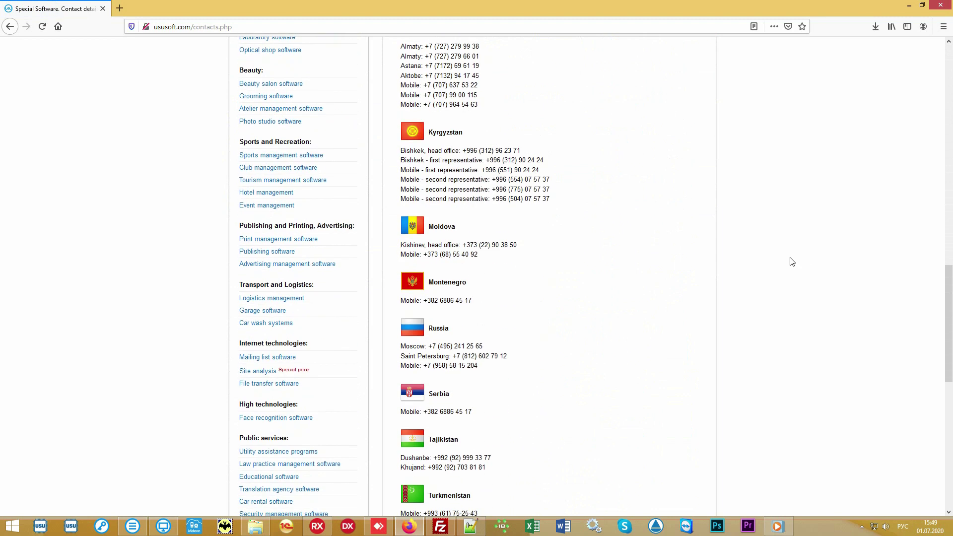
scroll(789, 258, down, 3)
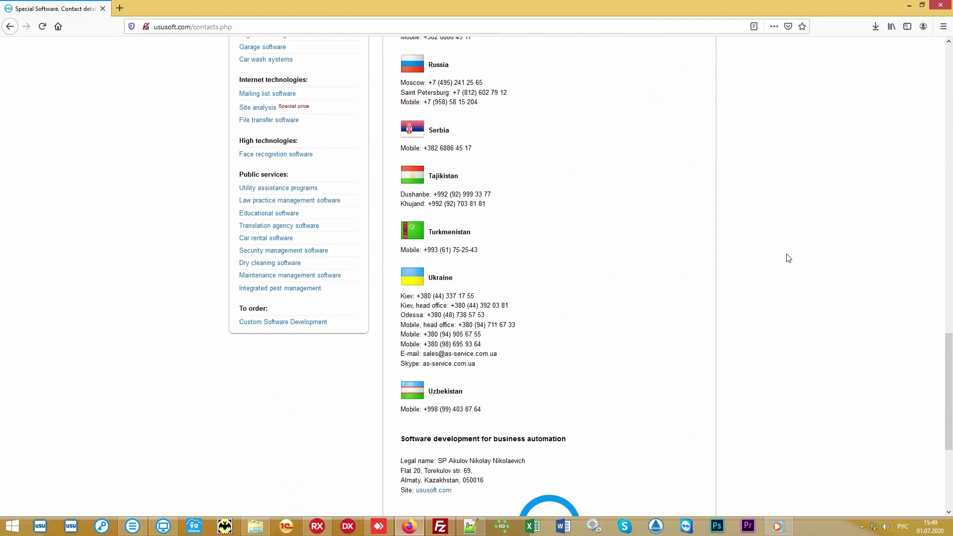
scroll(788, 257, up, 10)
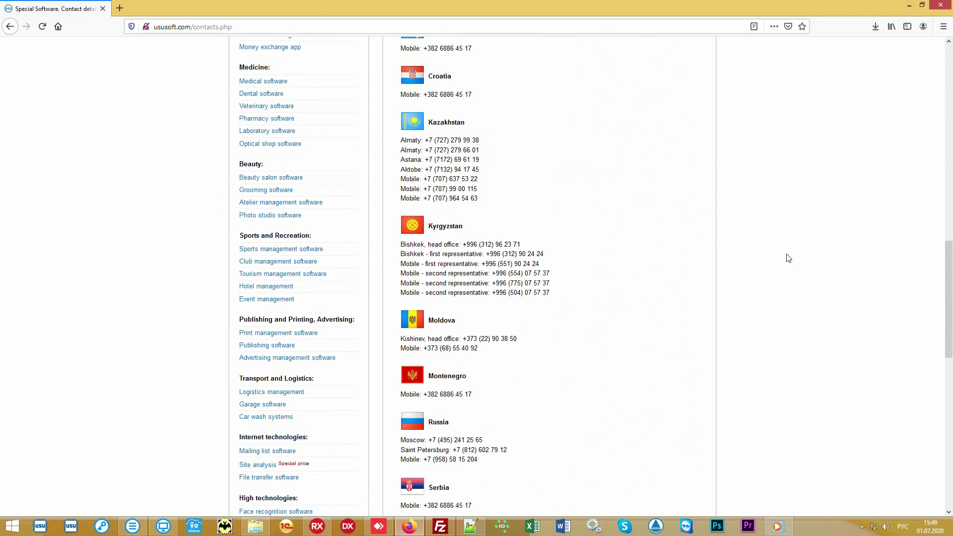
scroll(788, 258, up, 10)
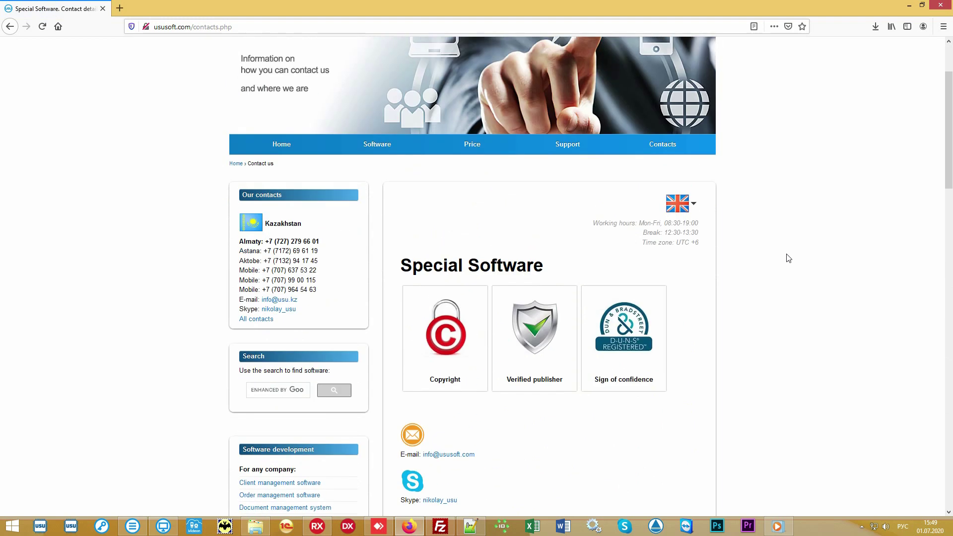